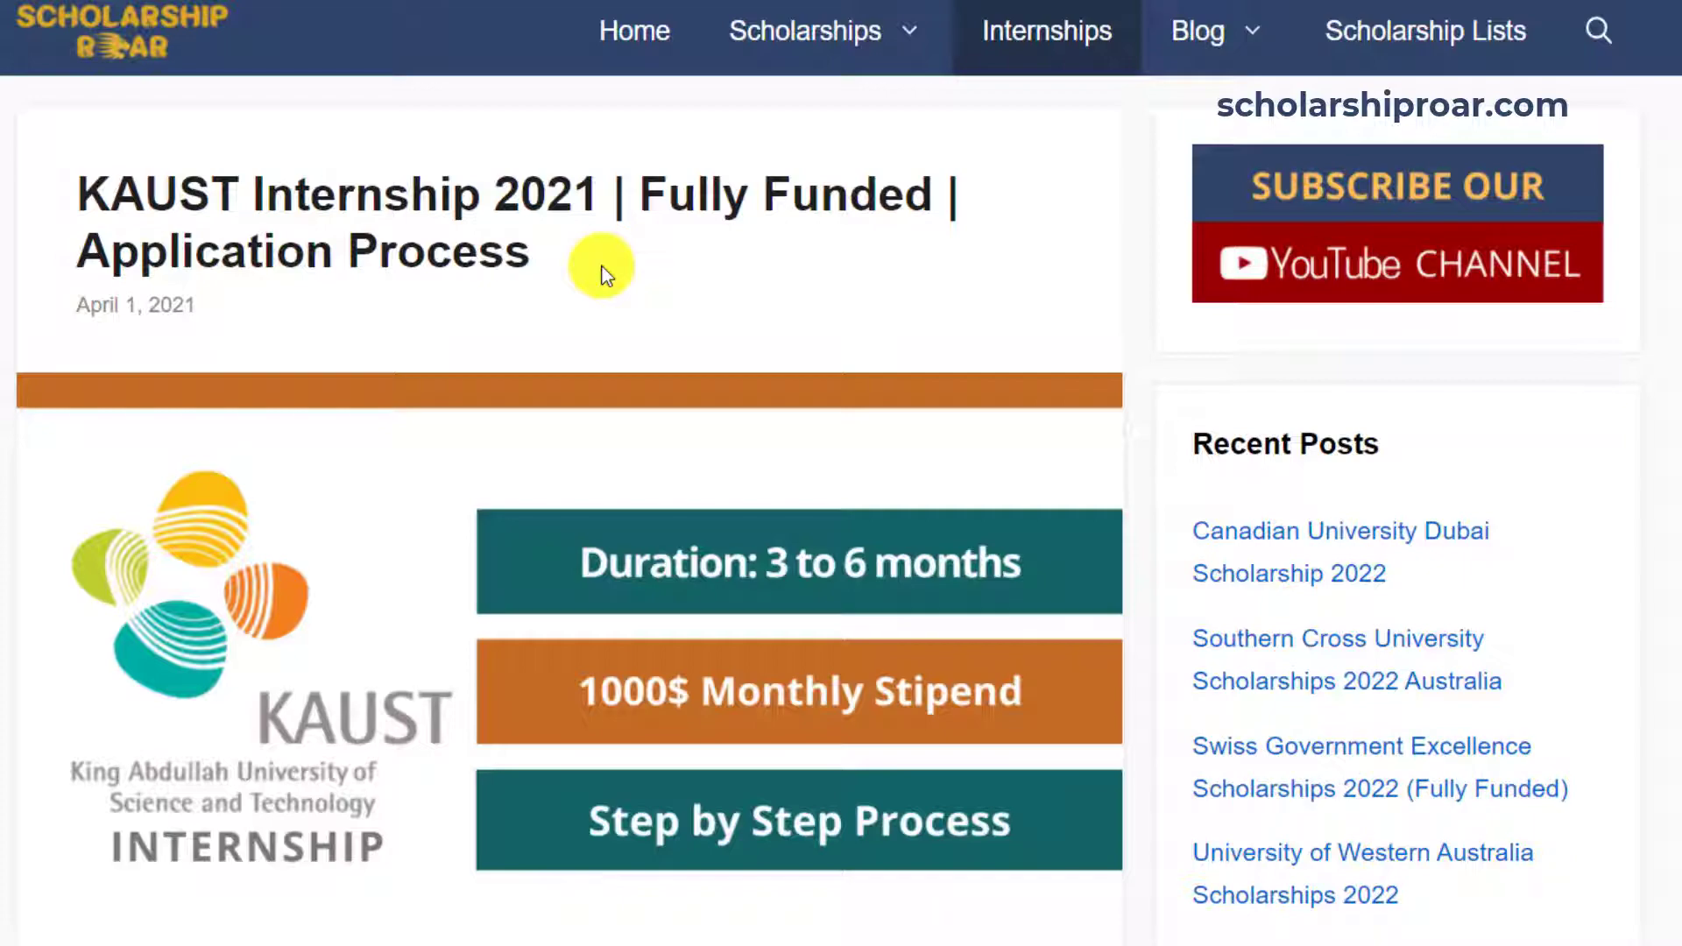
Step: Read down the KAUST internship article to the benefits list: USD 1000 stipend, housing, visa, insurance
{"action": "scroll", "coordinate": [601, 266], "scroll_direction": "down", "scroll_amount": 10}
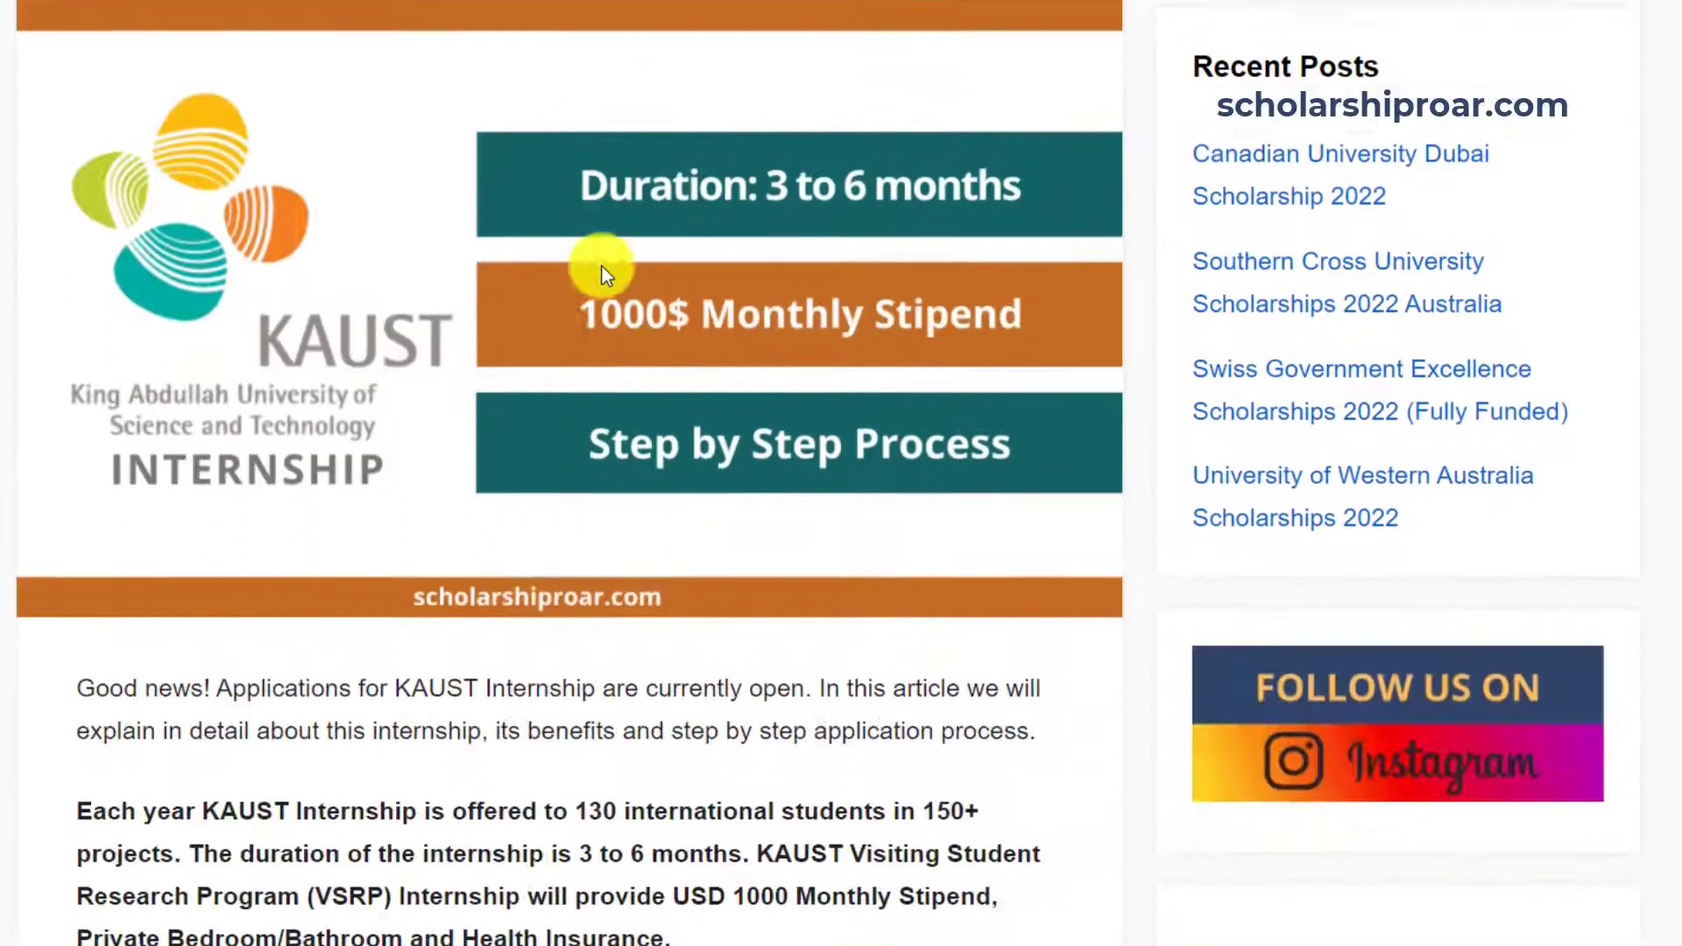
{"action": "scroll", "coordinate": [603, 265], "scroll_direction": "down", "scroll_amount": 2}
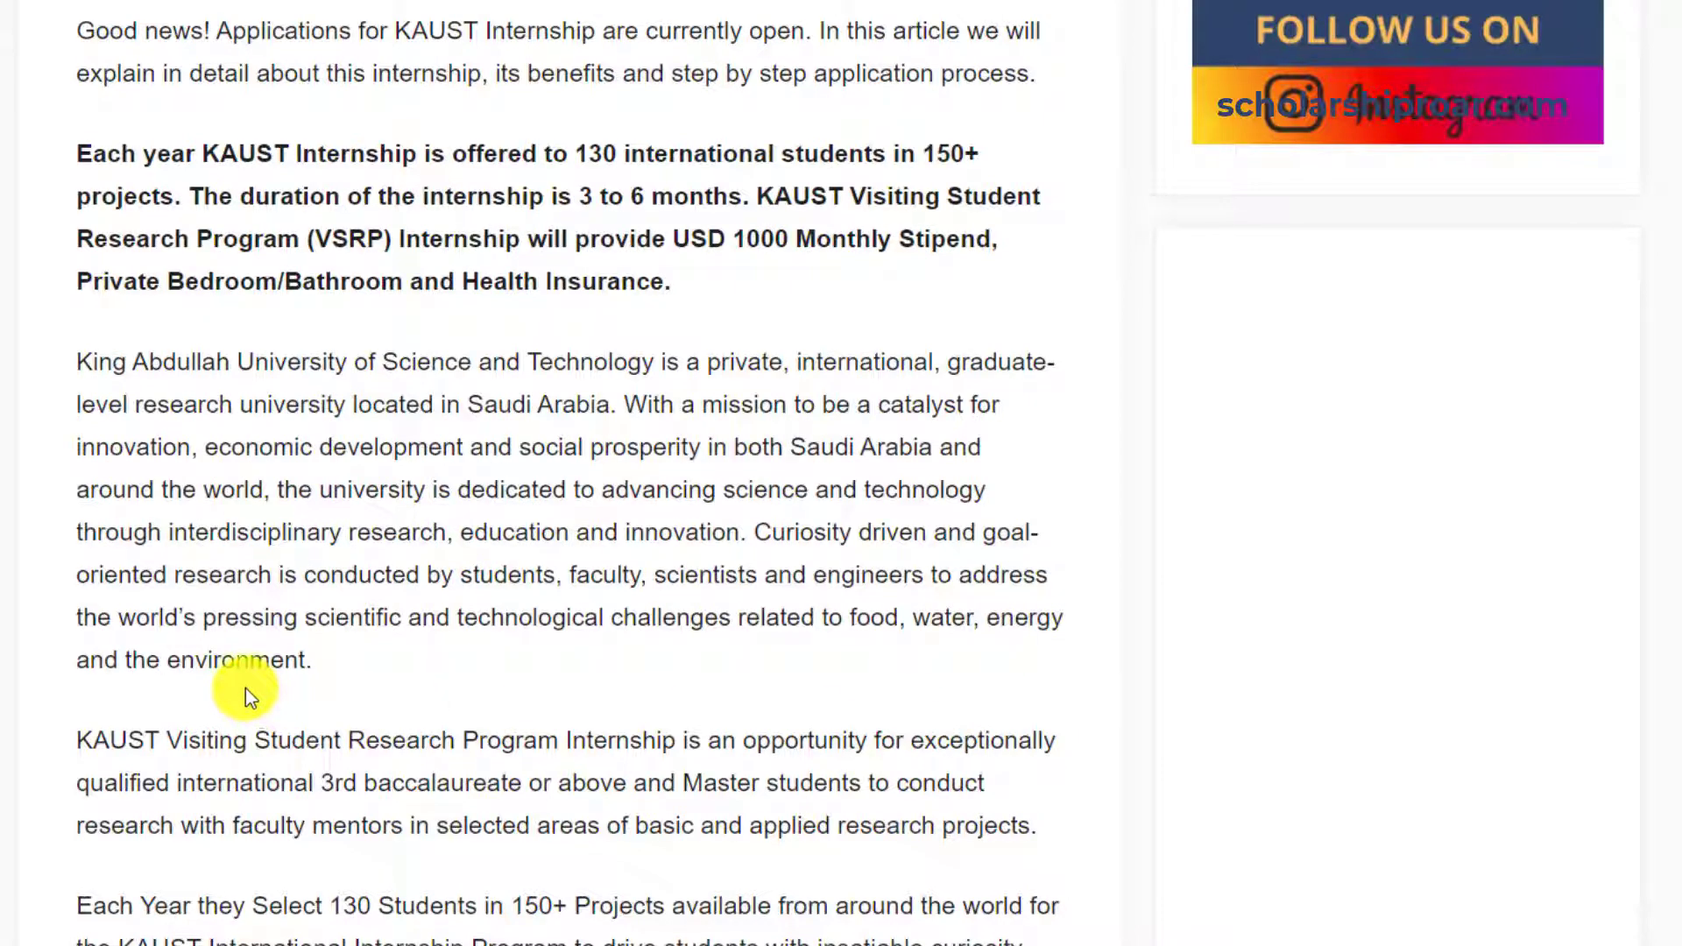
{"action": "scroll", "coordinate": [246, 686], "scroll_direction": "down", "scroll_amount": 5}
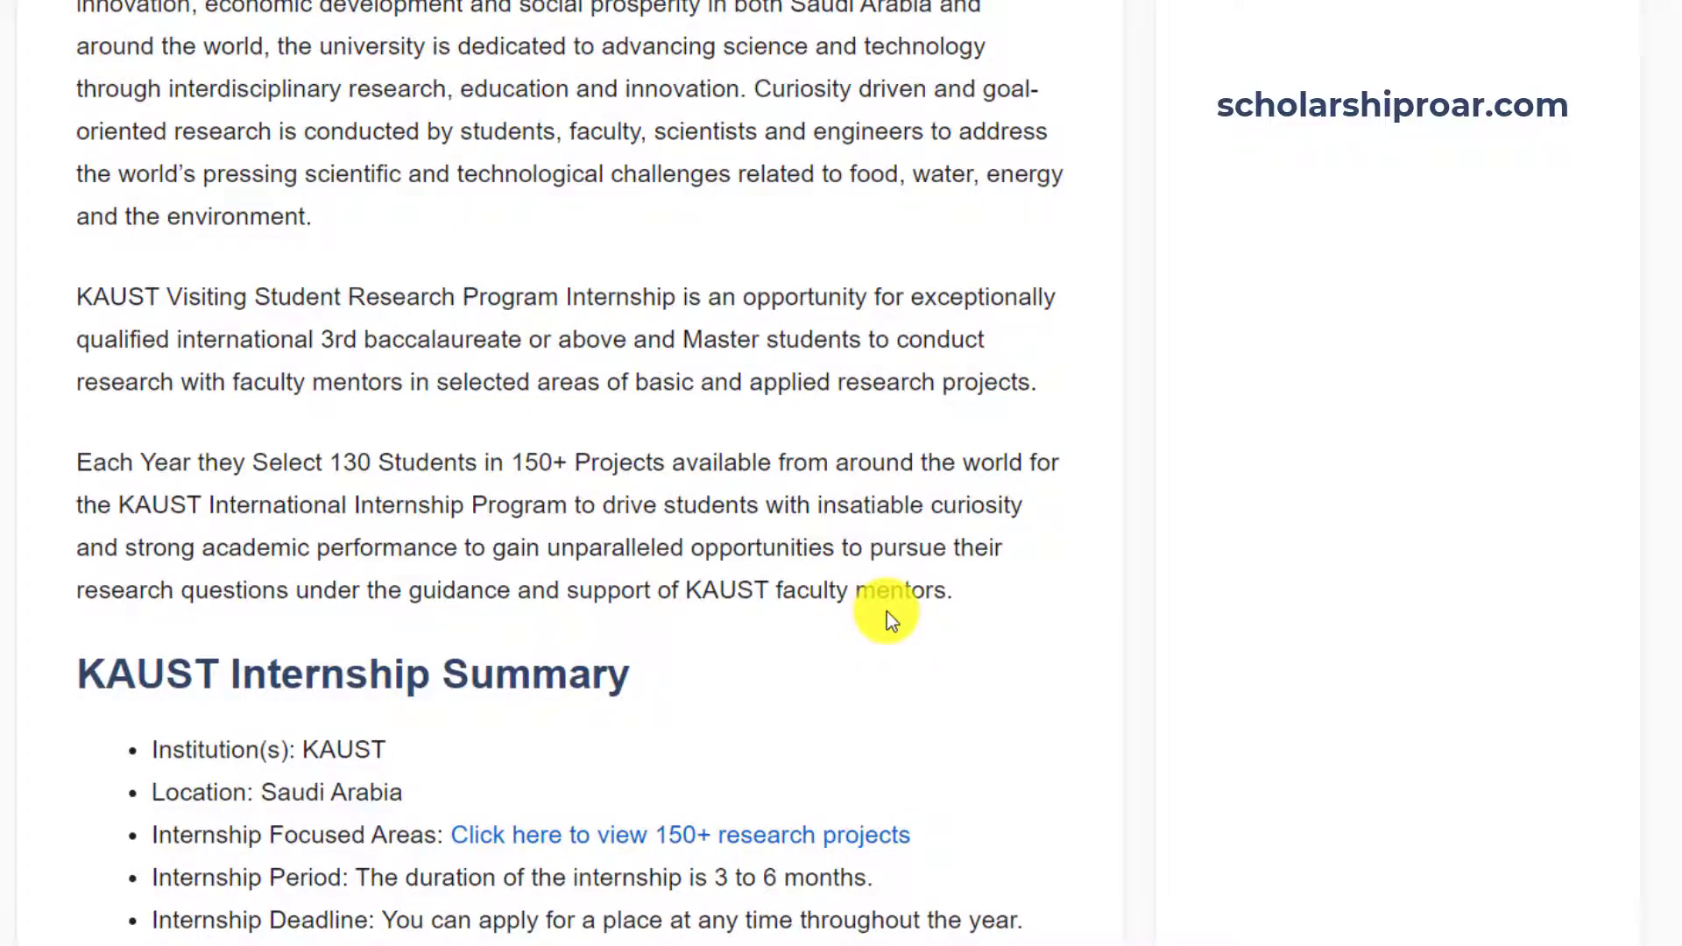
{"action": "scroll", "coordinate": [887, 612], "scroll_direction": "down", "scroll_amount": 7}
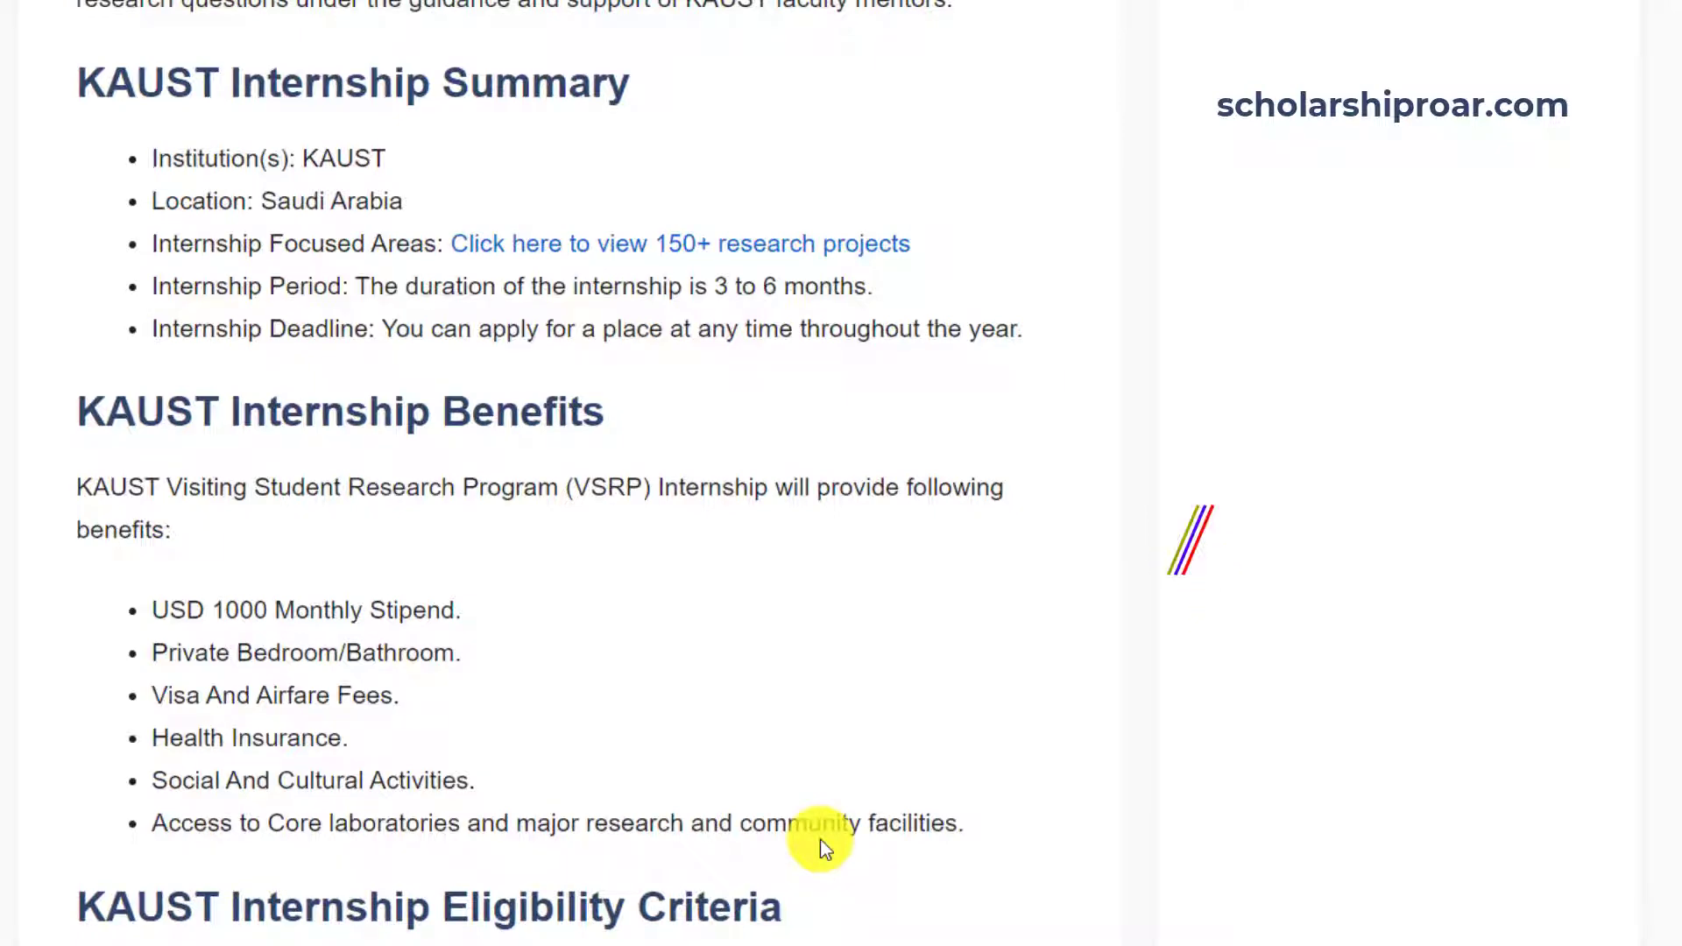
Step: Read the eligibility and How to Apply steps, then bring up options for step 2's 'here' link
{"action": "scroll", "coordinate": [820, 840], "scroll_direction": "down", "scroll_amount": 8}
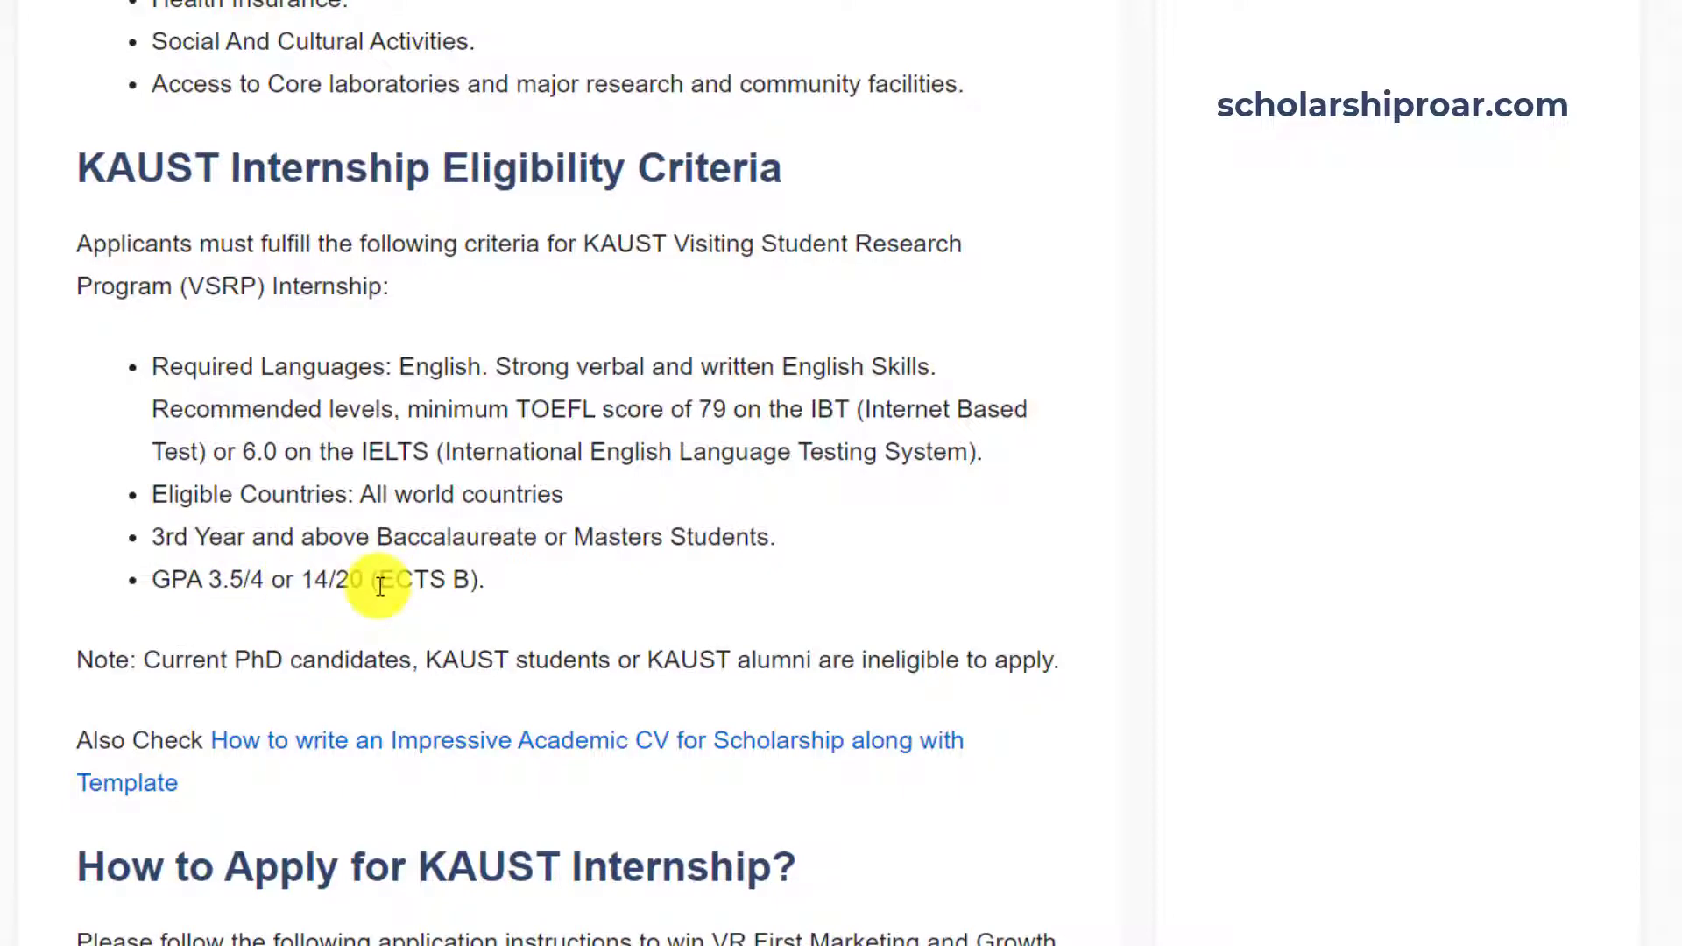
{"action": "scroll", "coordinate": [269, 586], "scroll_direction": "down", "scroll_amount": 8}
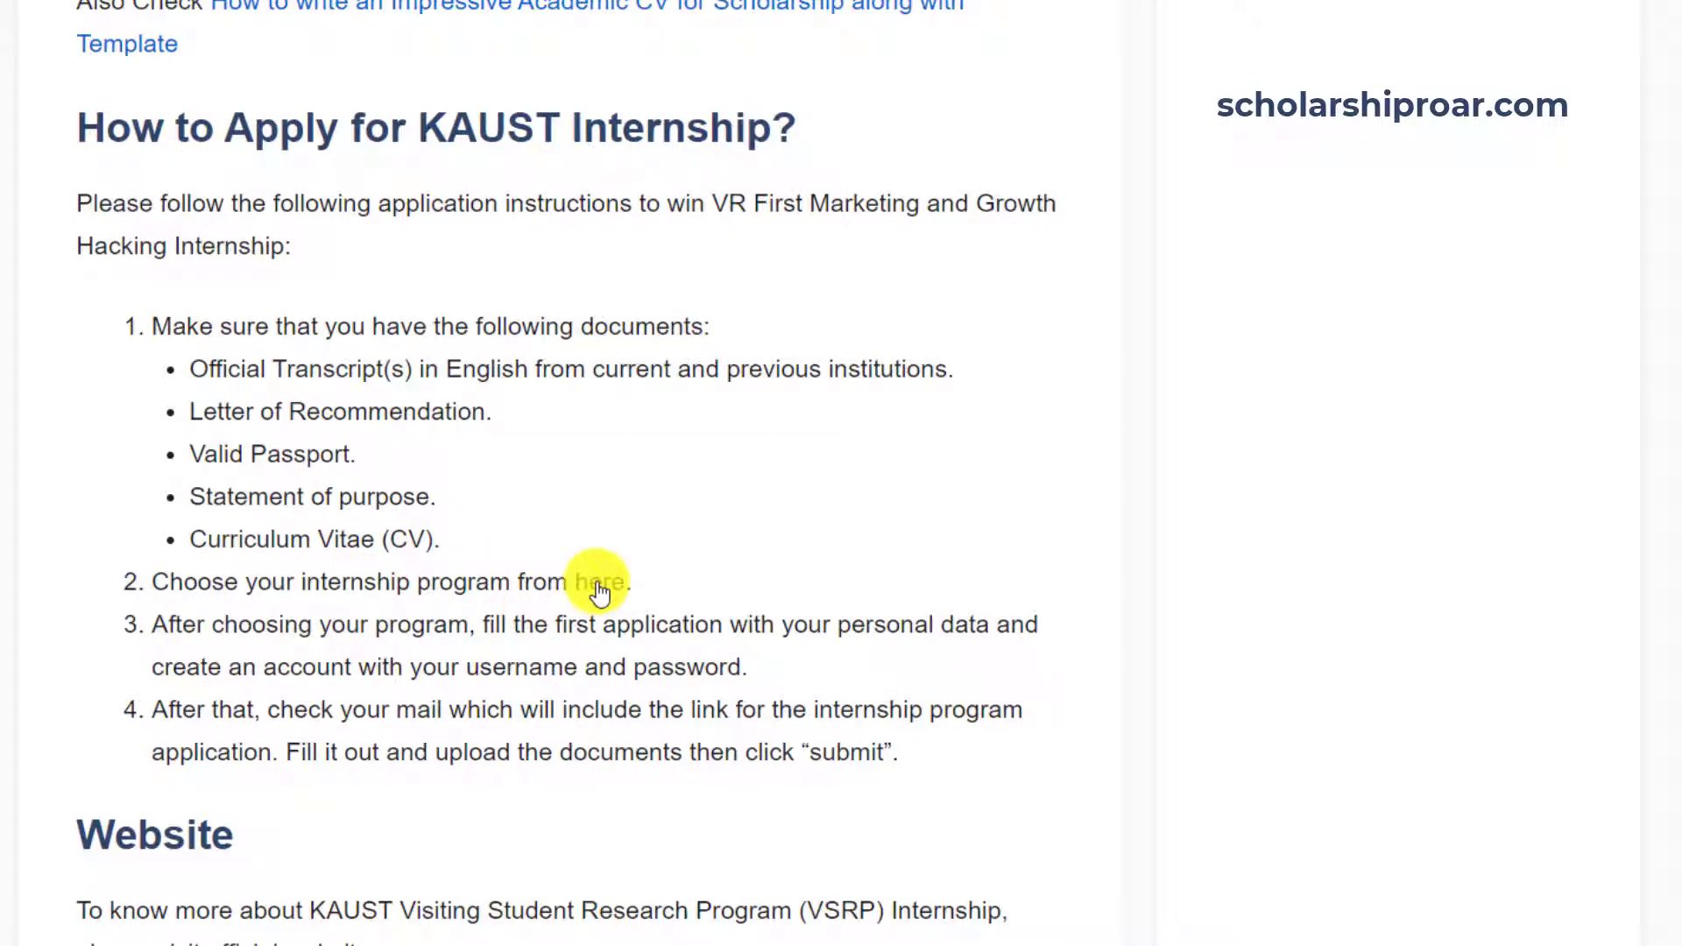
{"action": "right_click", "coordinate": [600, 592]}
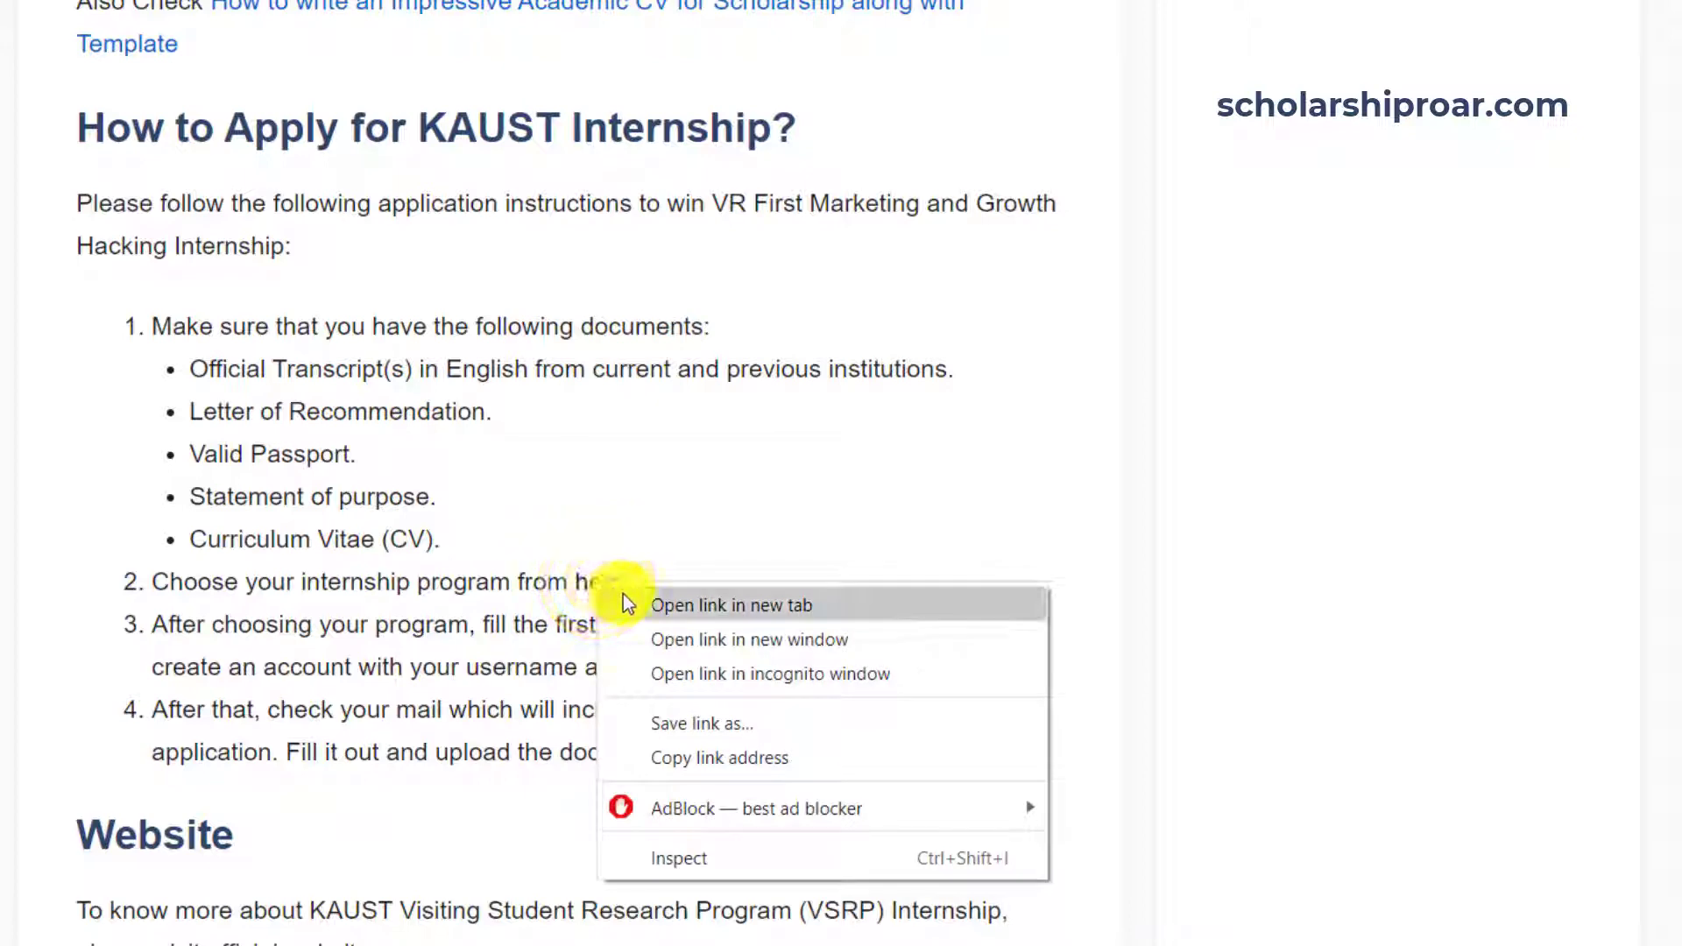
Step: Open the program list in a new tab and pick the Causal and Fair Machine Learning project
{"action": "left_click", "coordinate": [624, 603]}
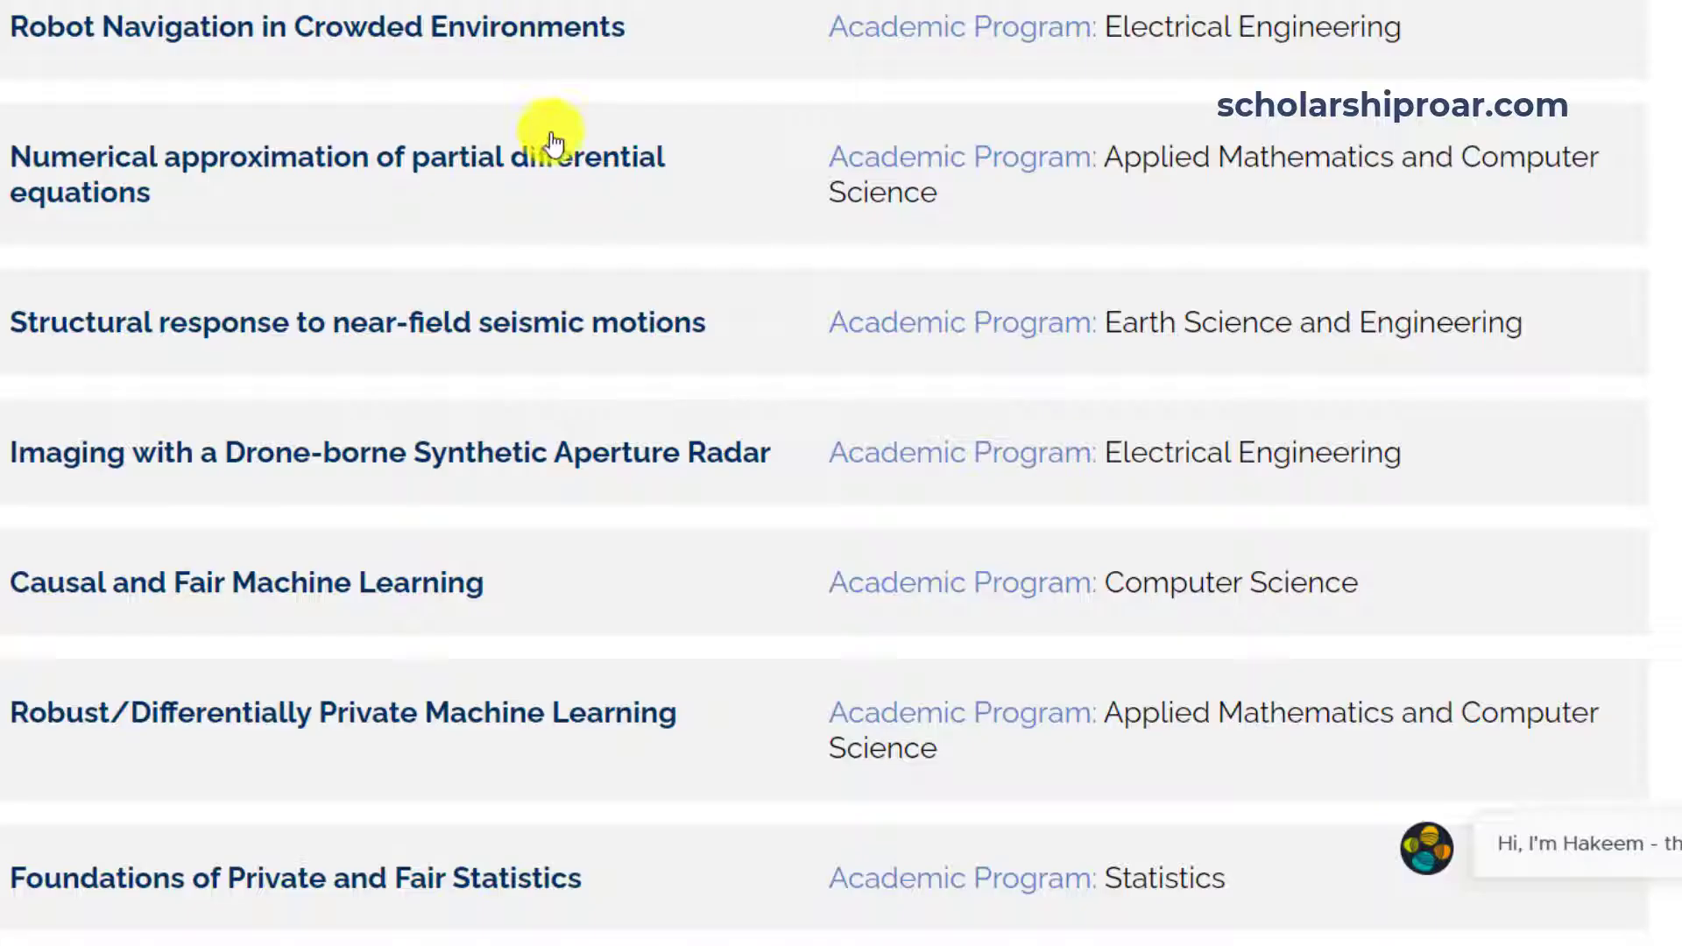
{"action": "scroll", "coordinate": [574, 140], "scroll_direction": "up", "scroll_amount": 10}
{"action": "scroll", "coordinate": [561, 150], "scroll_direction": "up", "scroll_amount": 10}
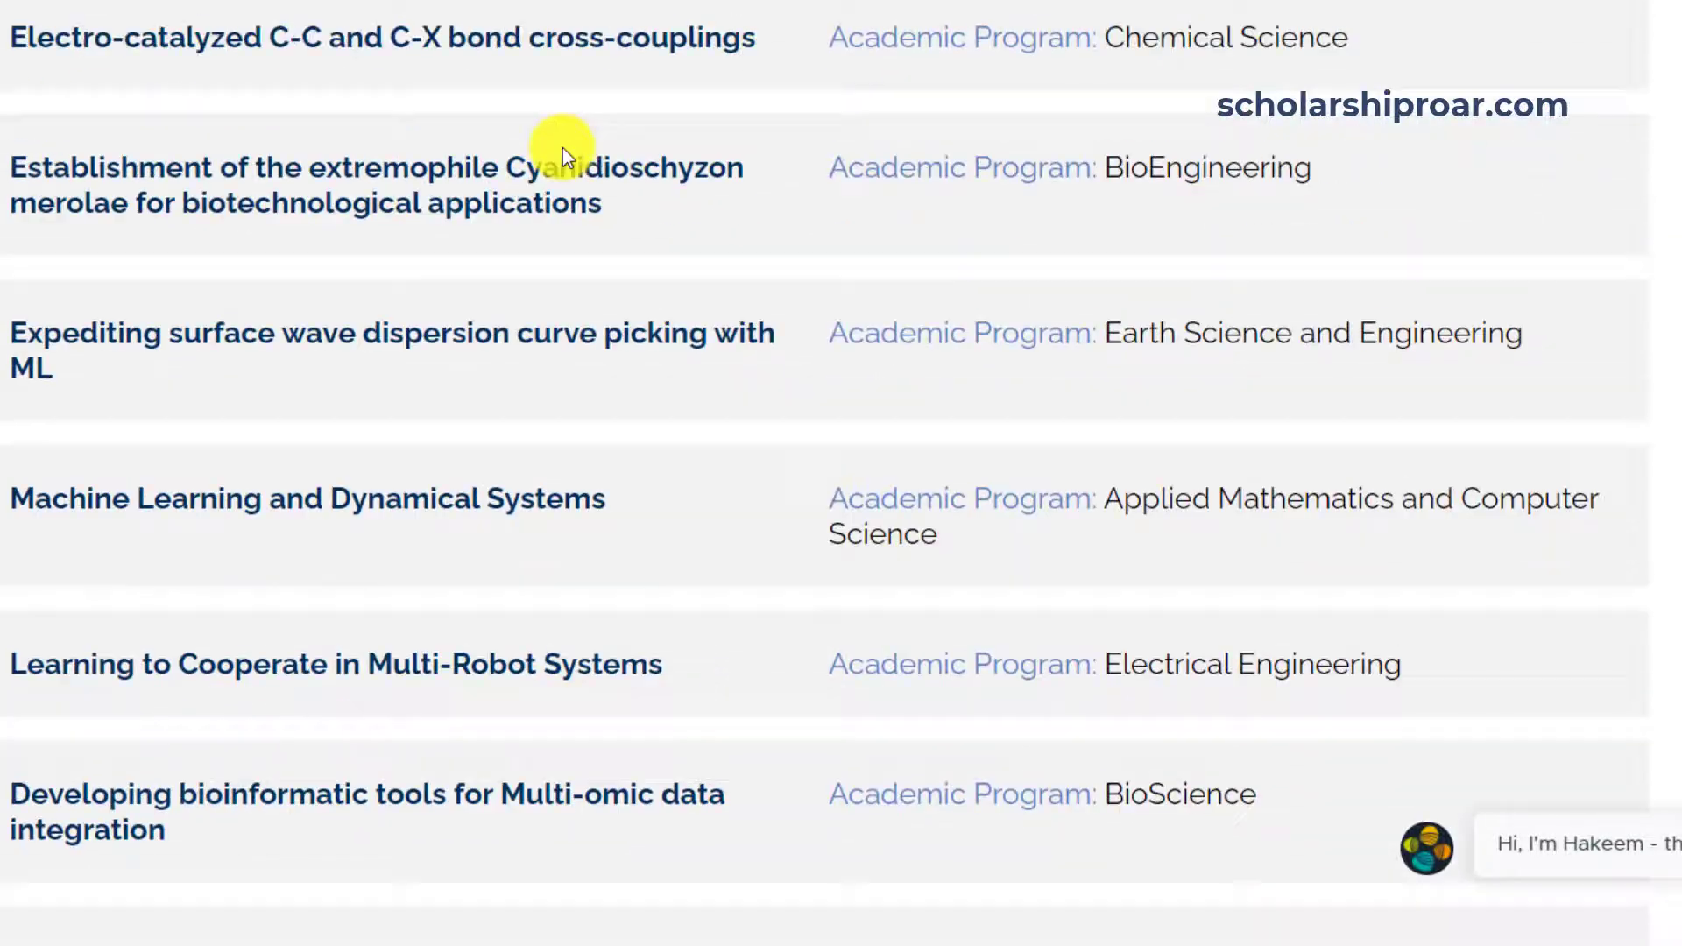
{"action": "scroll", "coordinate": [571, 166], "scroll_direction": "down", "scroll_amount": 5}
{"action": "scroll", "coordinate": [573, 171], "scroll_direction": "down", "scroll_amount": 9}
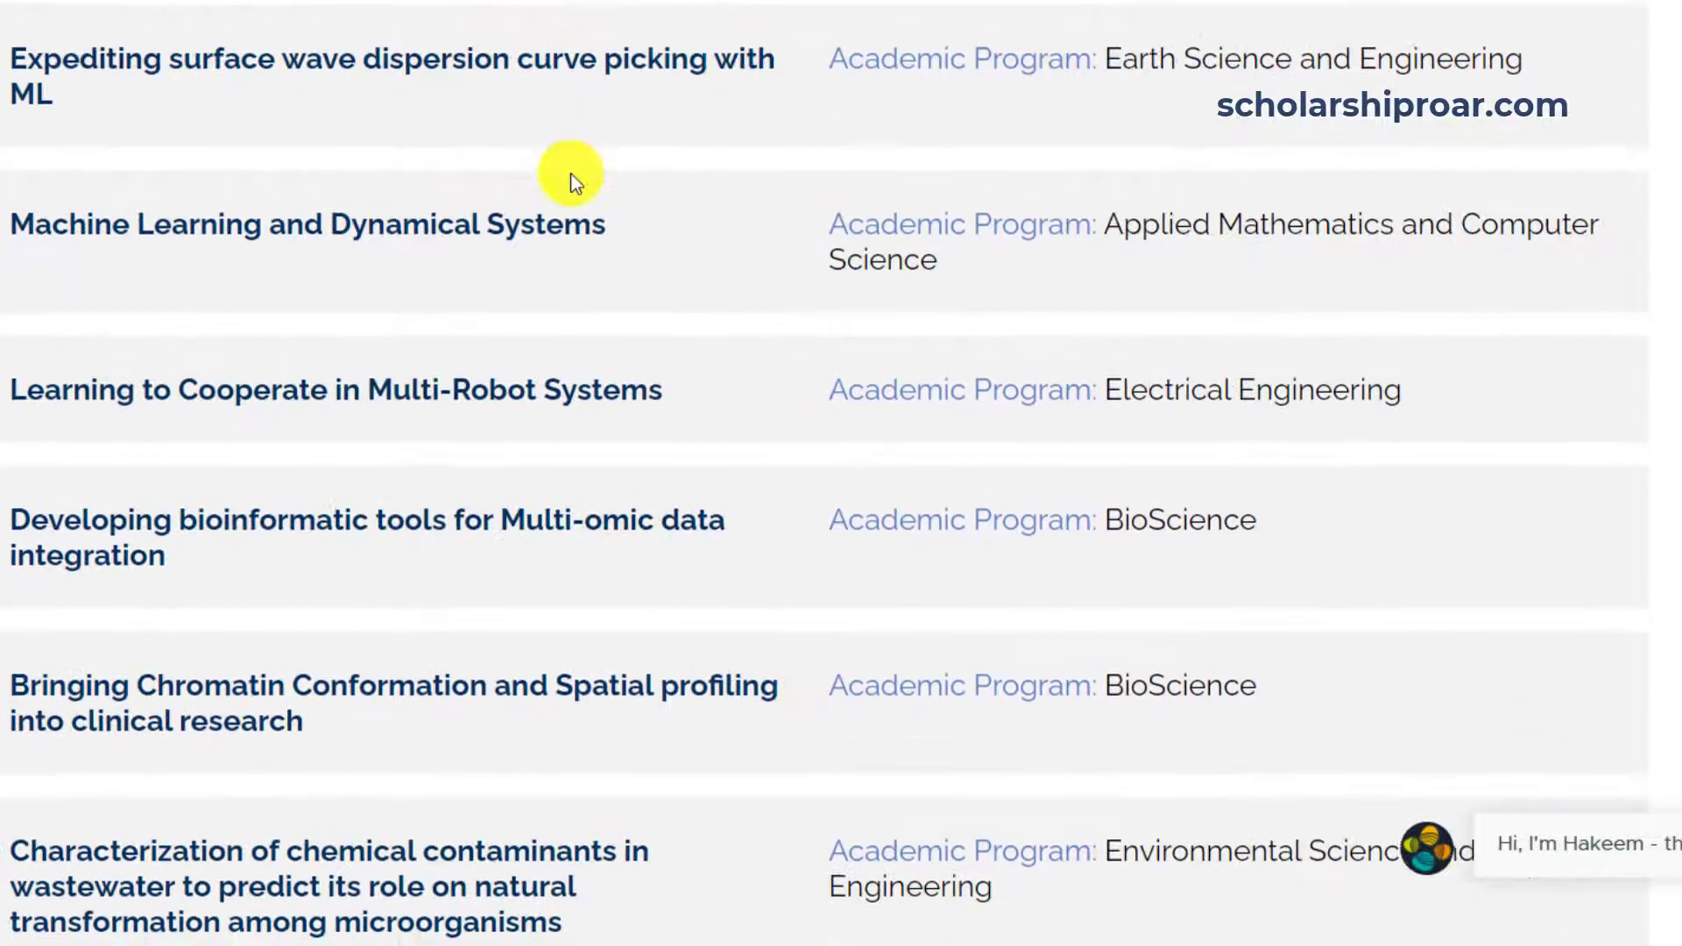
{"action": "scroll", "coordinate": [574, 184], "scroll_direction": "down", "scroll_amount": 5}
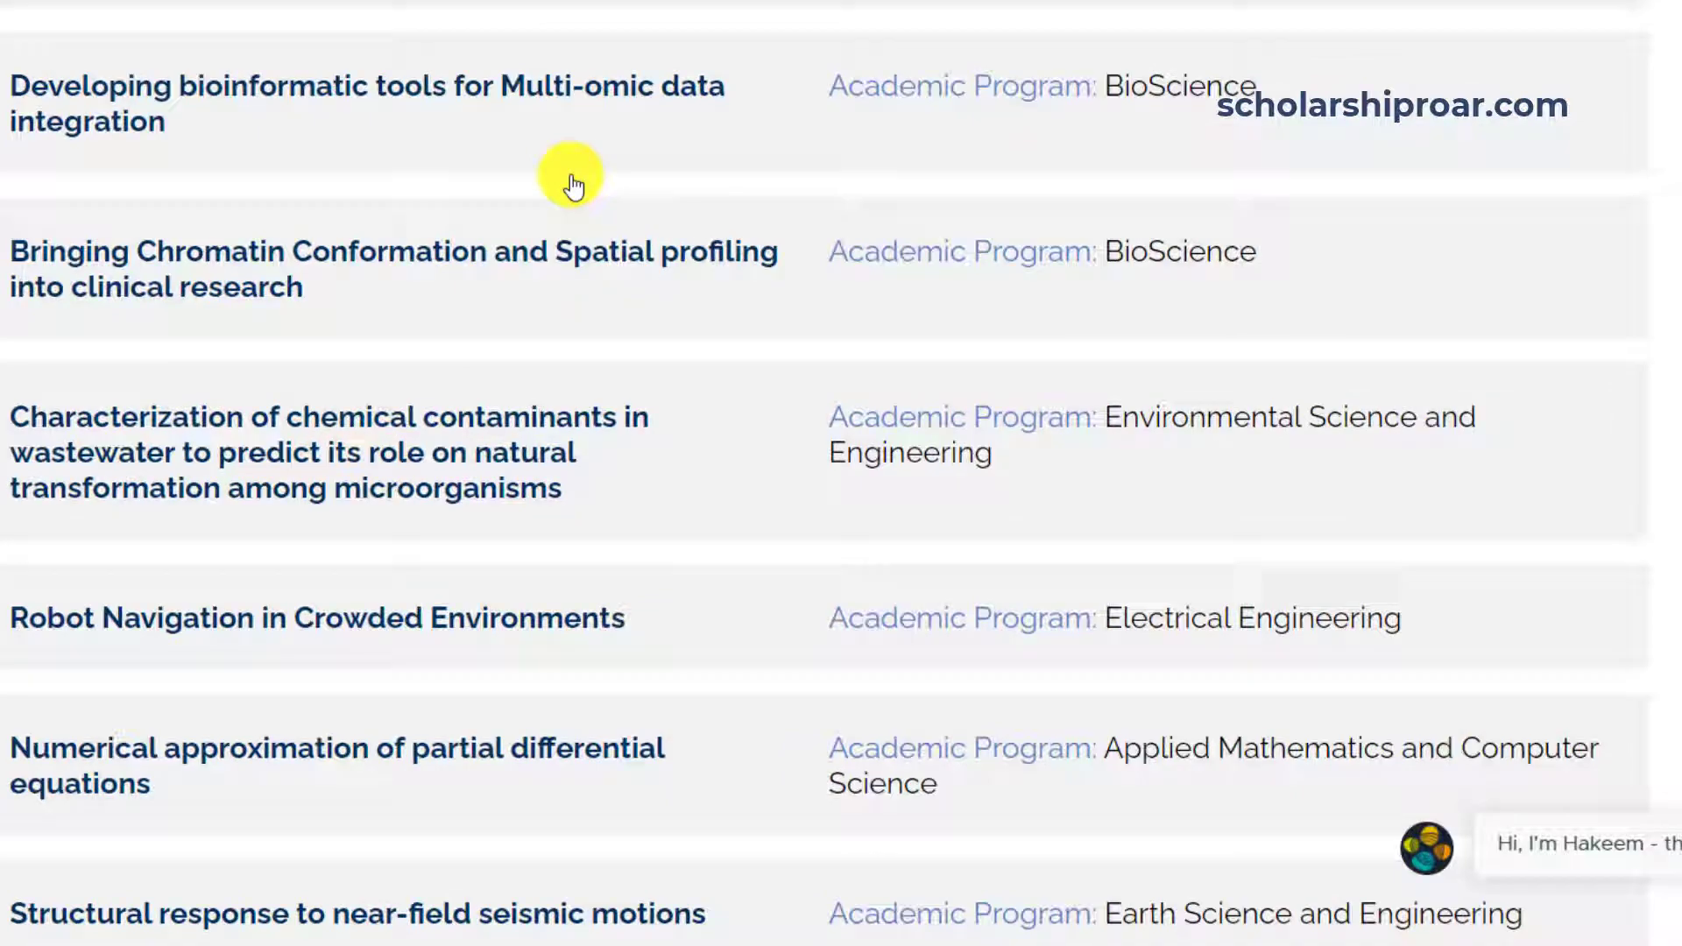
{"action": "scroll", "coordinate": [574, 184], "scroll_direction": "down", "scroll_amount": 2}
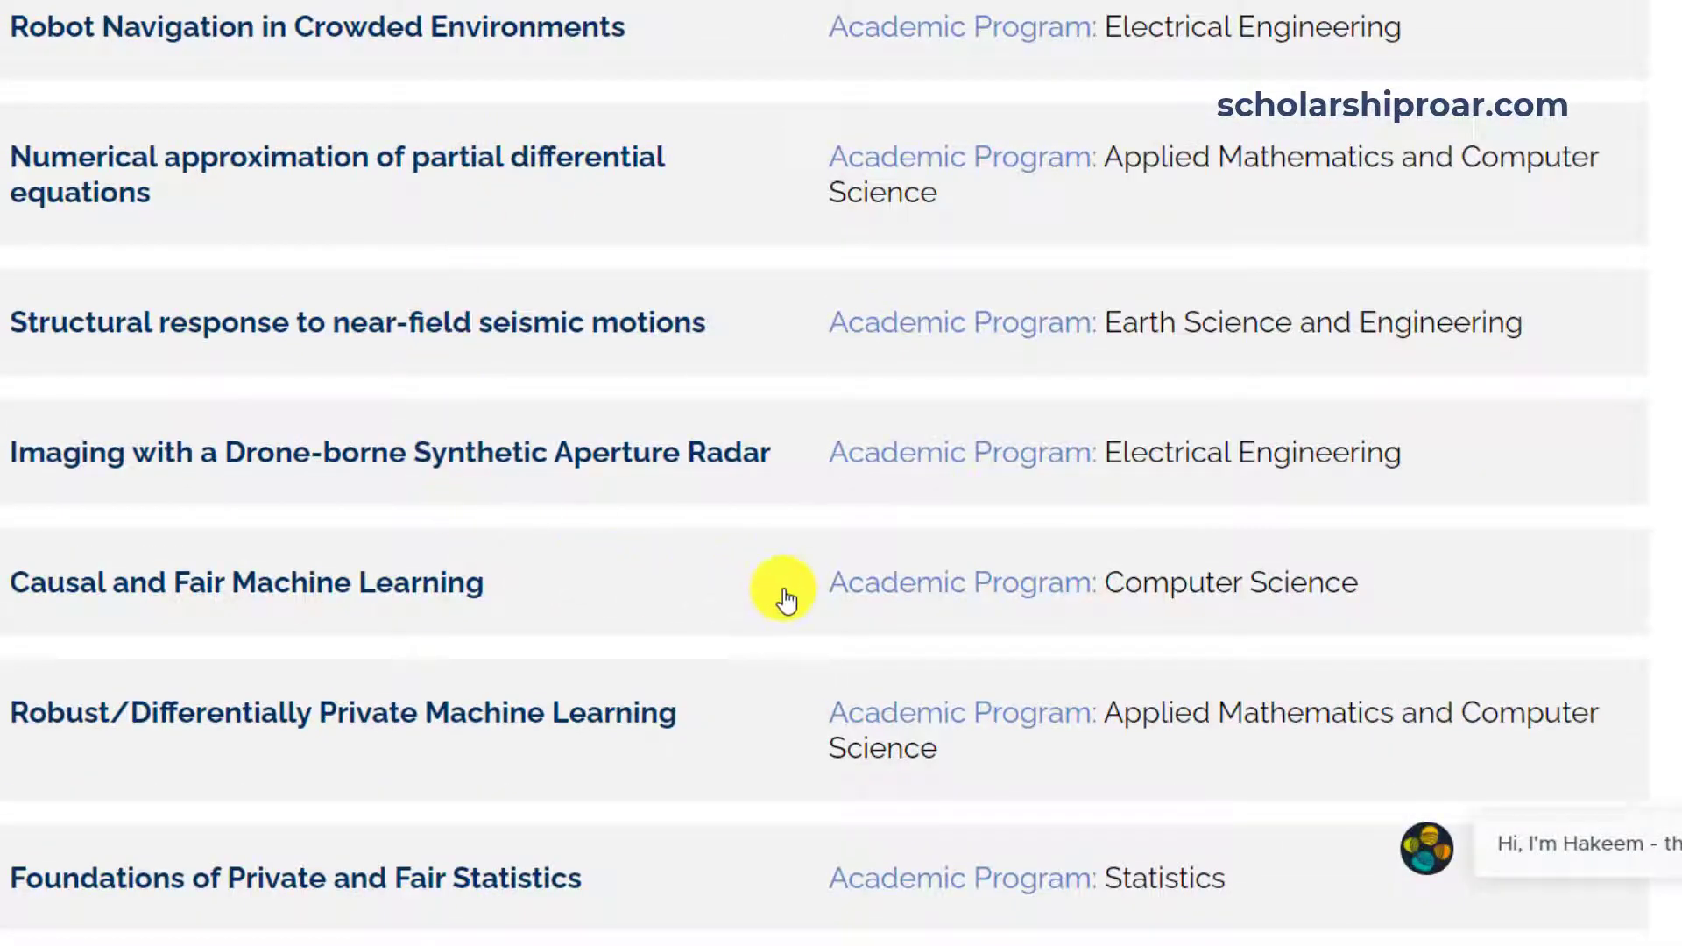
{"action": "left_click", "coordinate": [875, 592]}
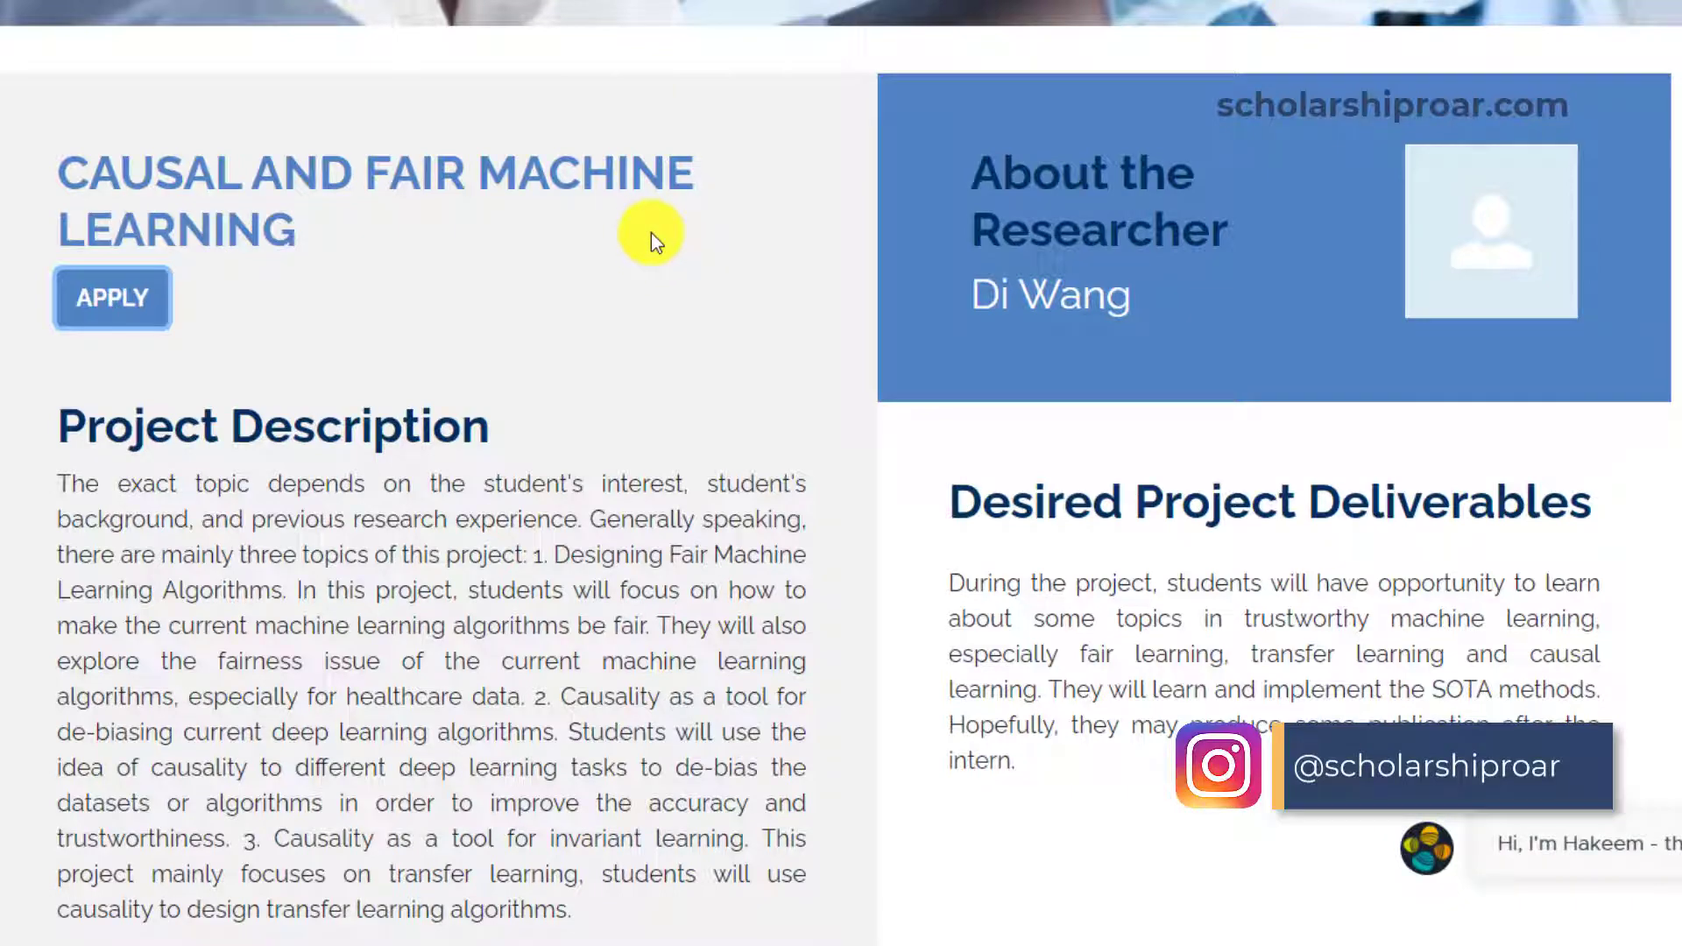
Step: Skim the Causal and Fair Machine Learning description and start an application with APPLY
{"action": "scroll", "coordinate": [570, 464], "scroll_direction": "down", "scroll_amount": 6}
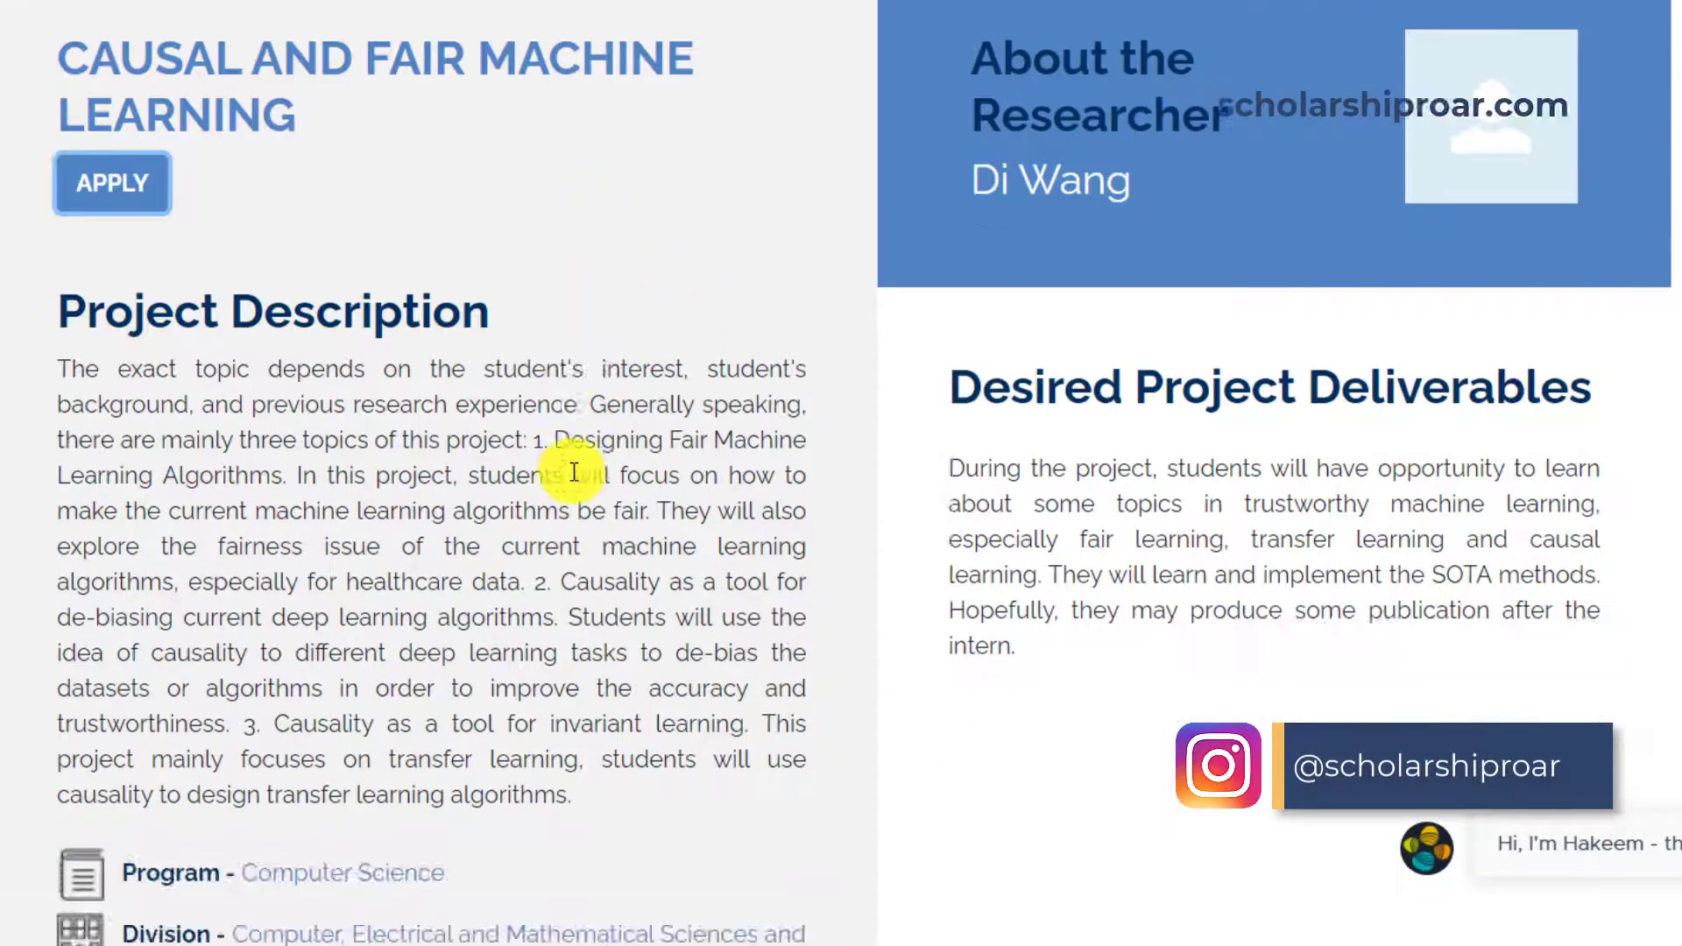
{"action": "scroll", "coordinate": [574, 472], "scroll_direction": "up", "scroll_amount": 6}
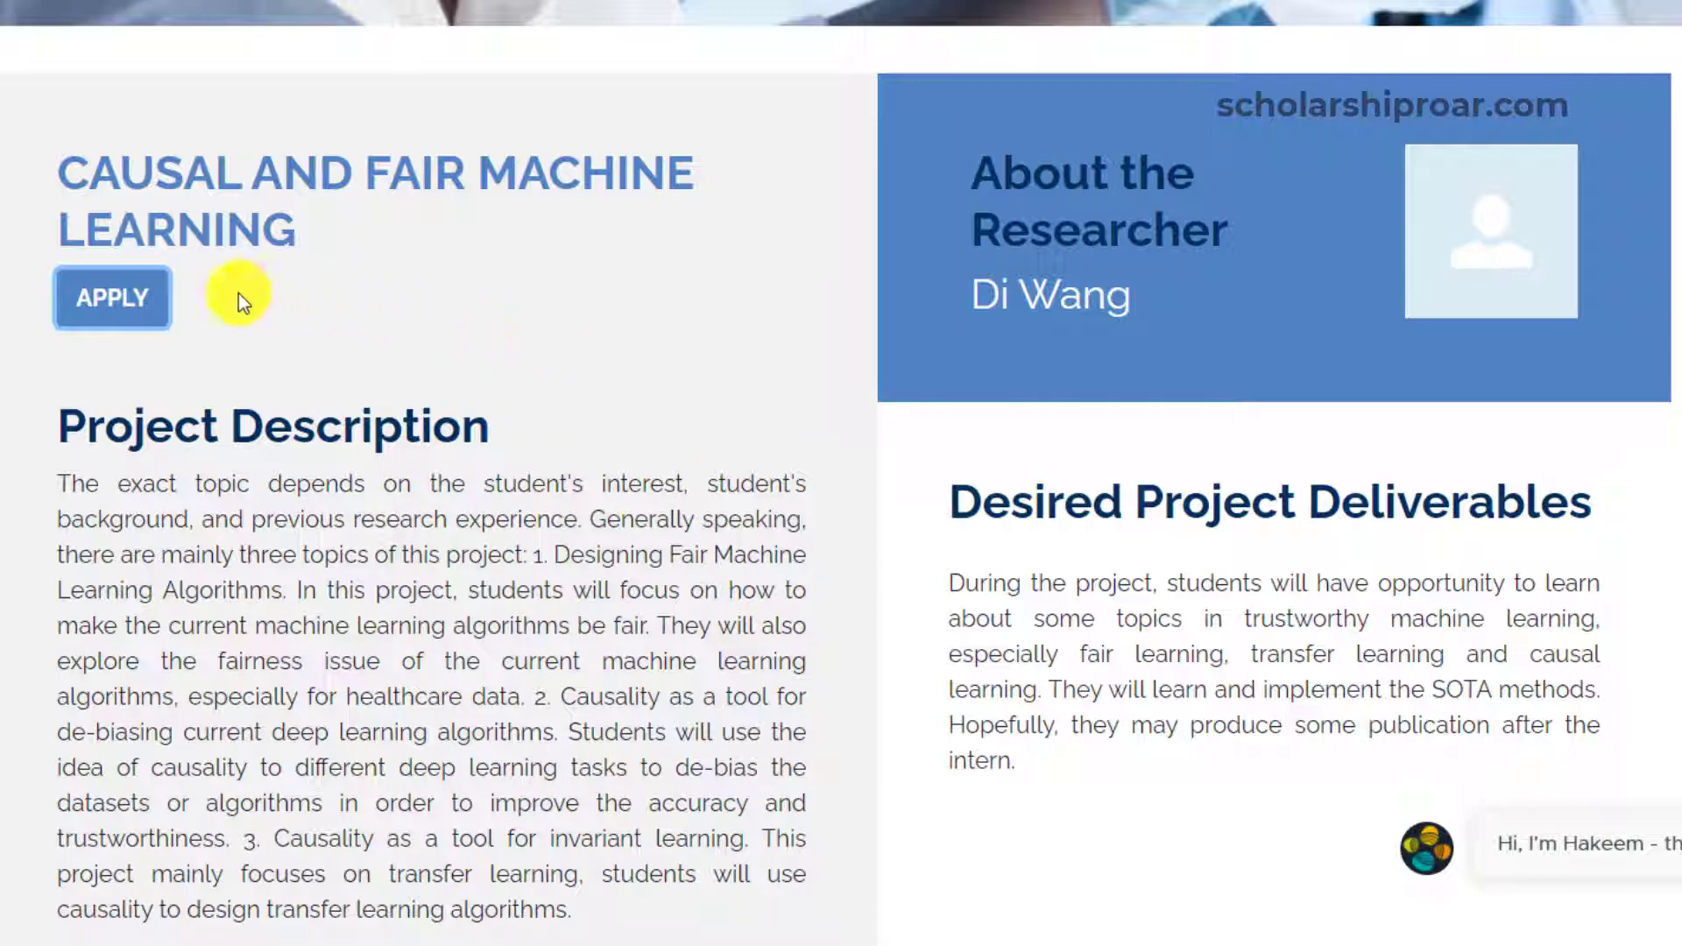
{"action": "left_click", "coordinate": [145, 298]}
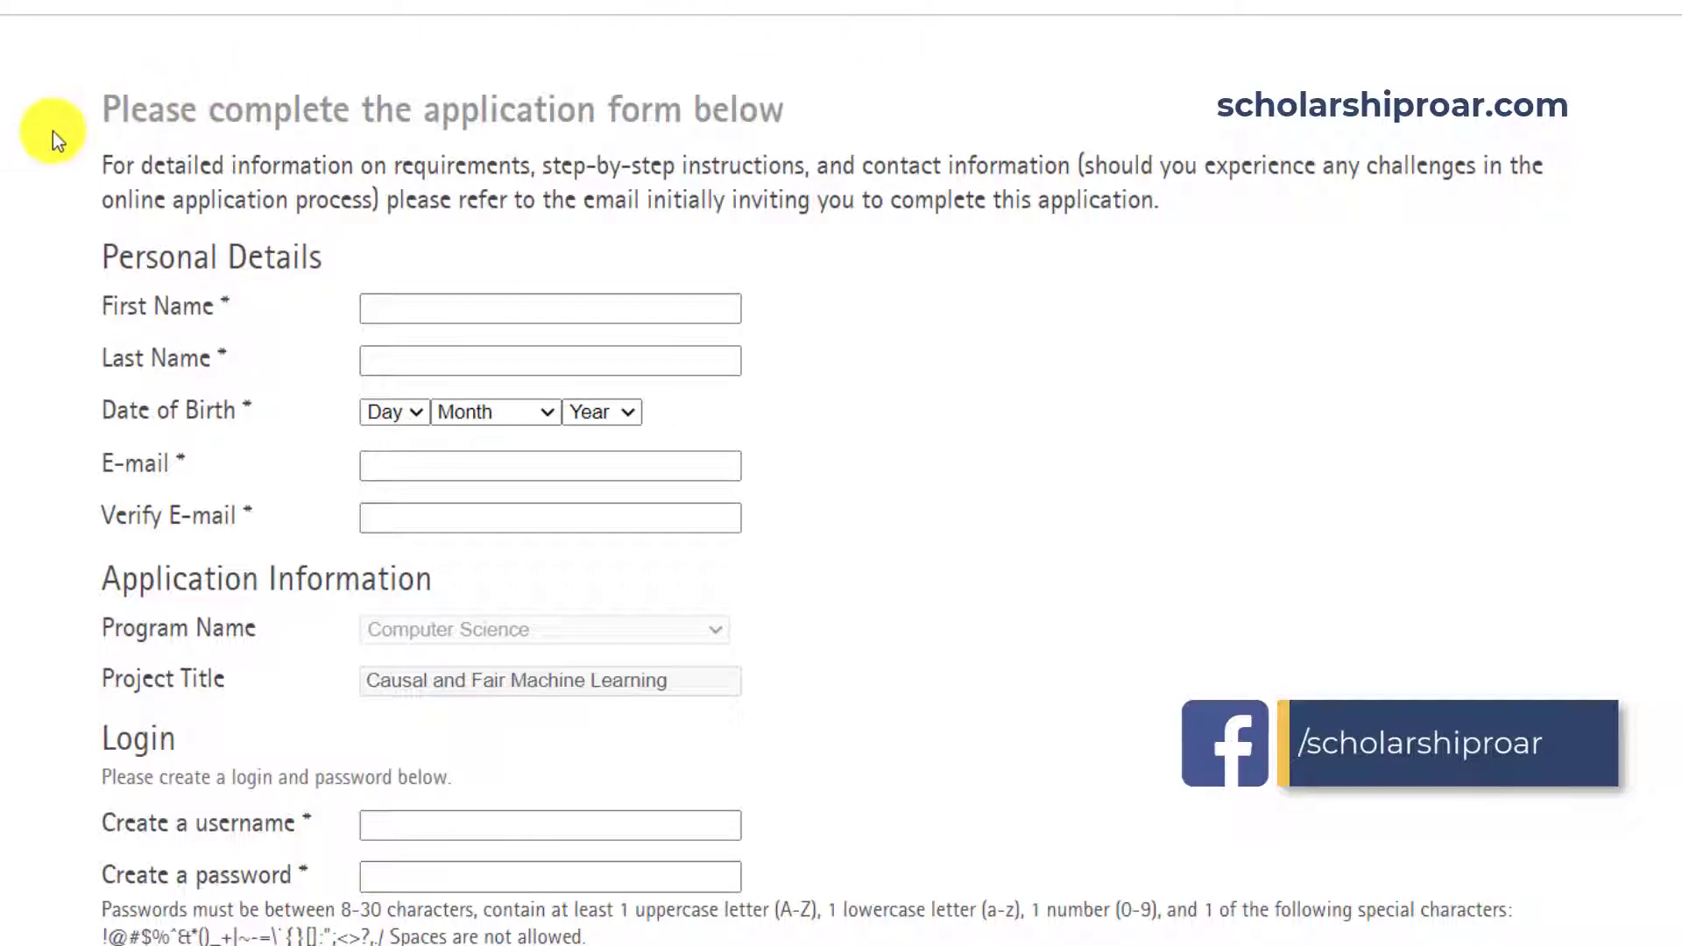
Step: Look over the registration form's Login fields and Submit Information, reaching the Personal Information section
{"action": "scroll", "coordinate": [53, 130], "scroll_direction": "up", "scroll_amount": 2}
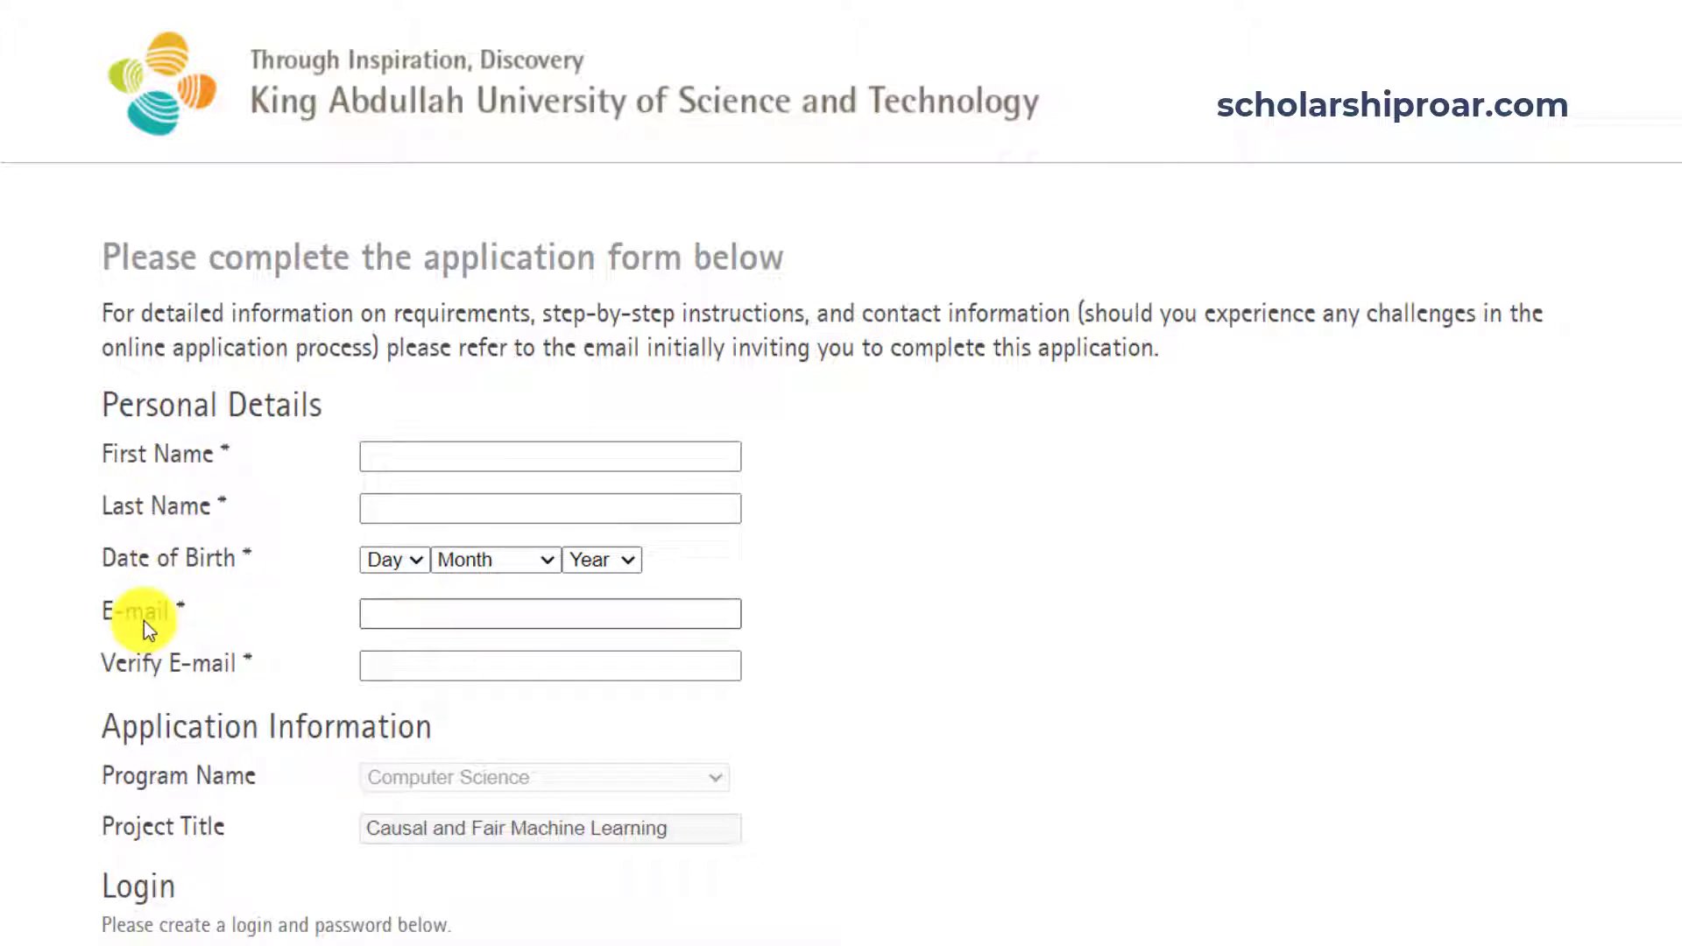
{"action": "scroll", "coordinate": [139, 617], "scroll_direction": "down", "scroll_amount": 5}
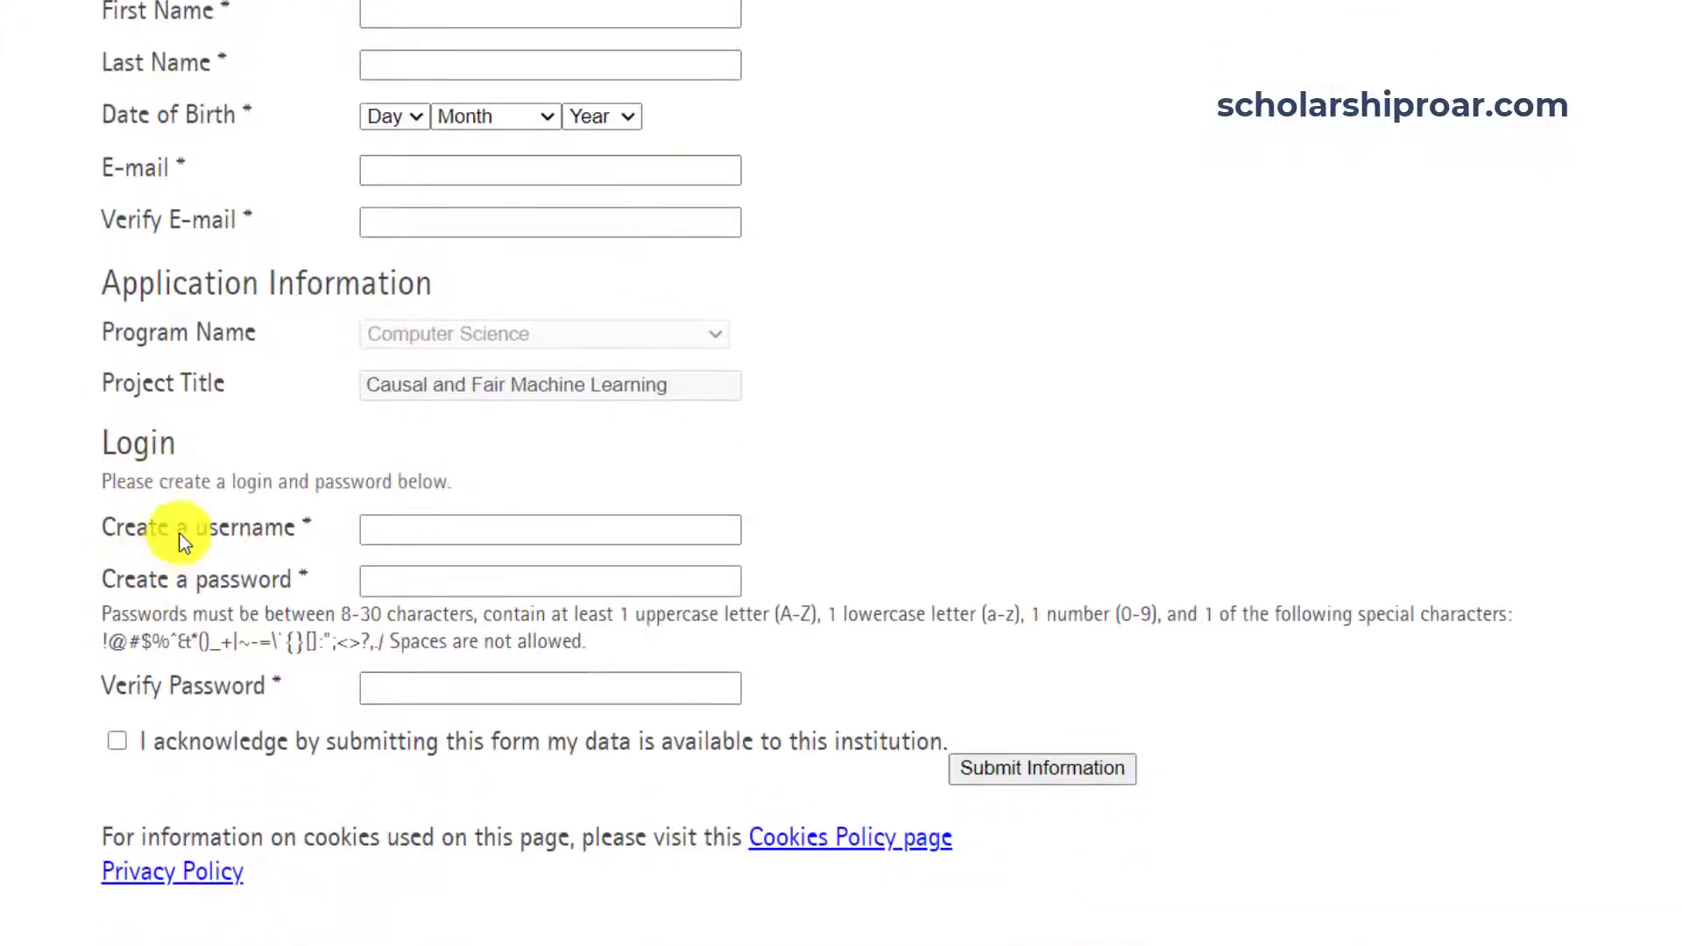
{"action": "scroll", "coordinate": [195, 485], "scroll_direction": "down", "scroll_amount": 2}
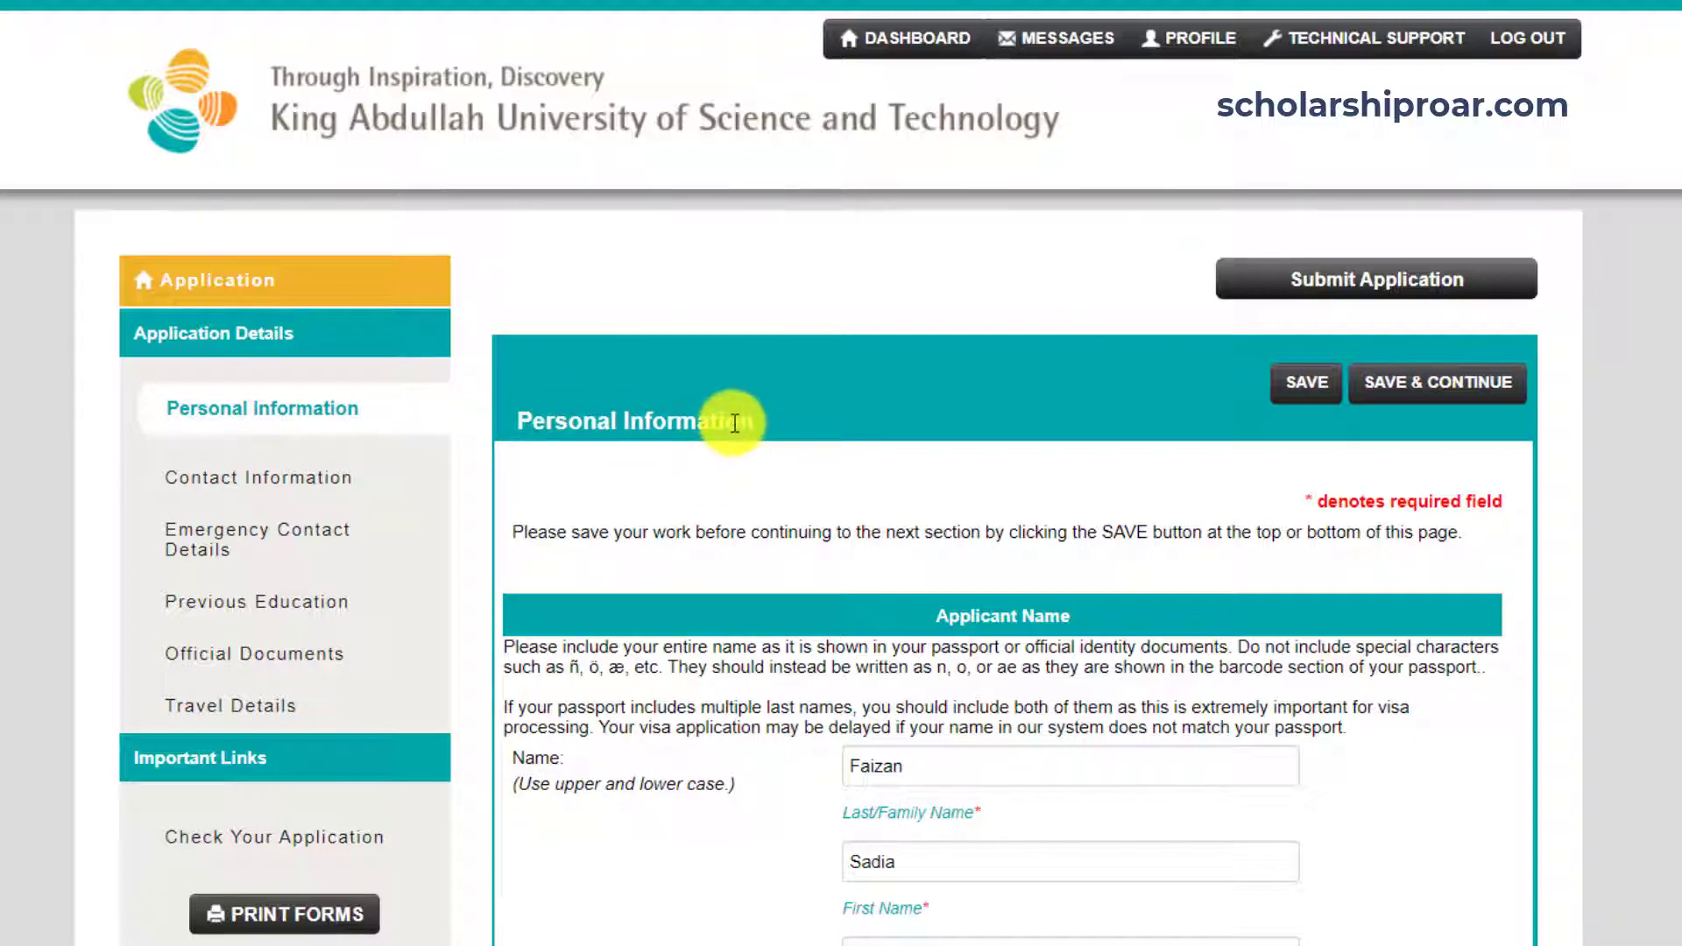
{"action": "scroll", "coordinate": [730, 423], "scroll_direction": "down", "scroll_amount": 7}
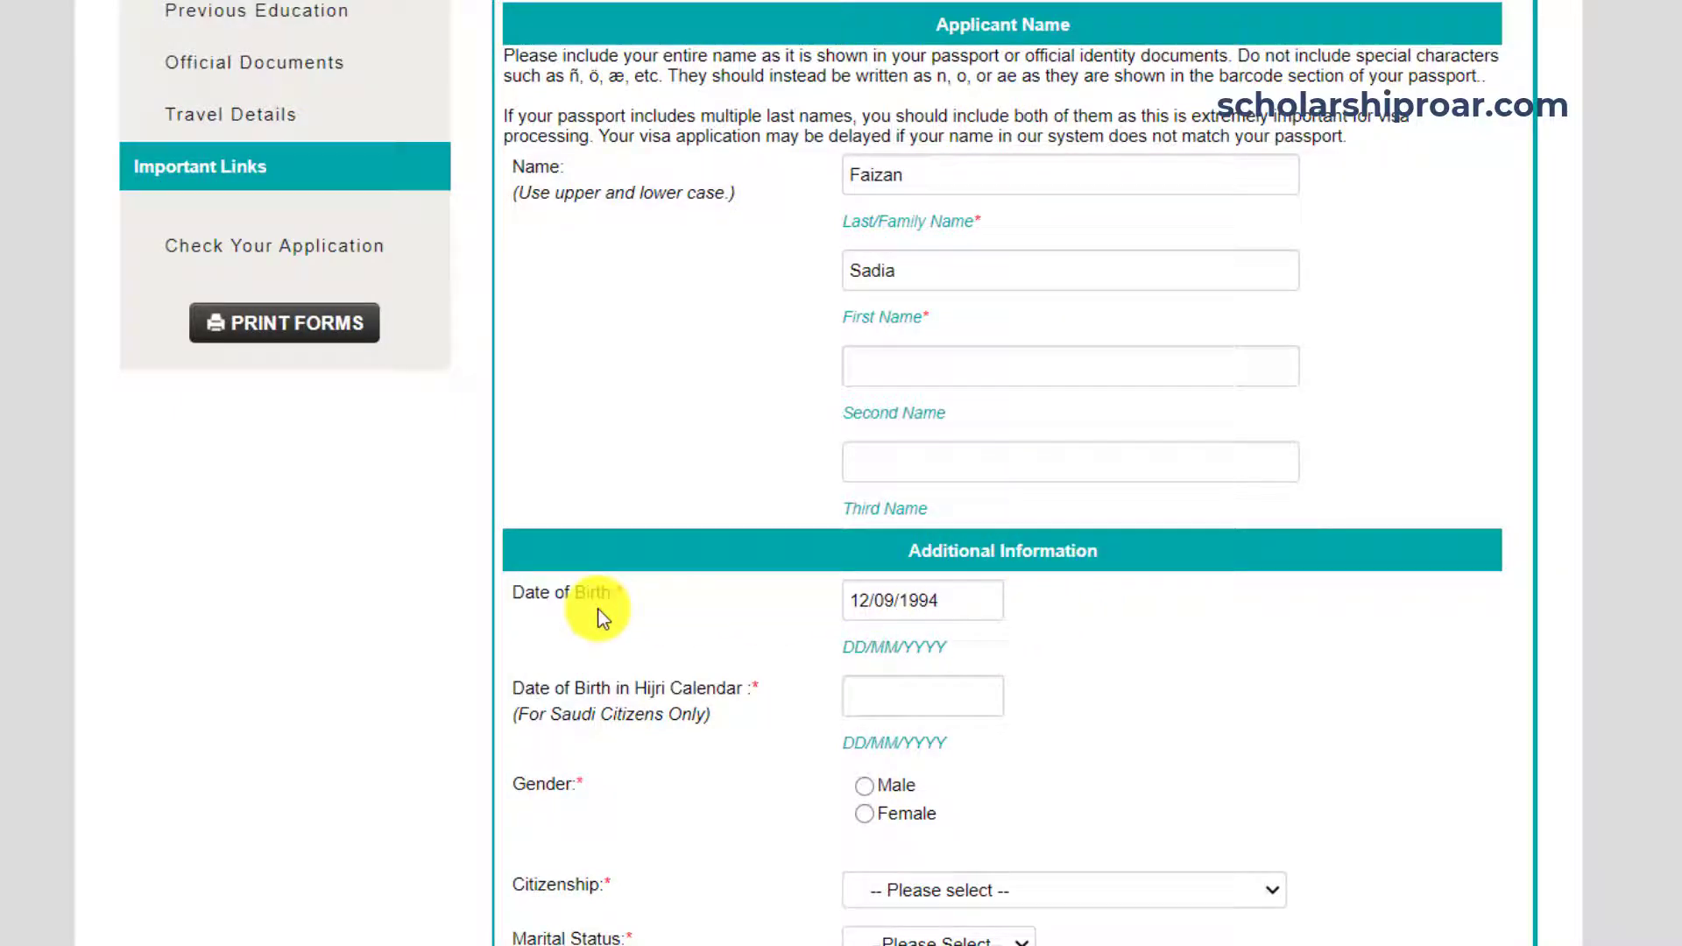
{"action": "scroll", "coordinate": [598, 610], "scroll_direction": "down", "scroll_amount": 3}
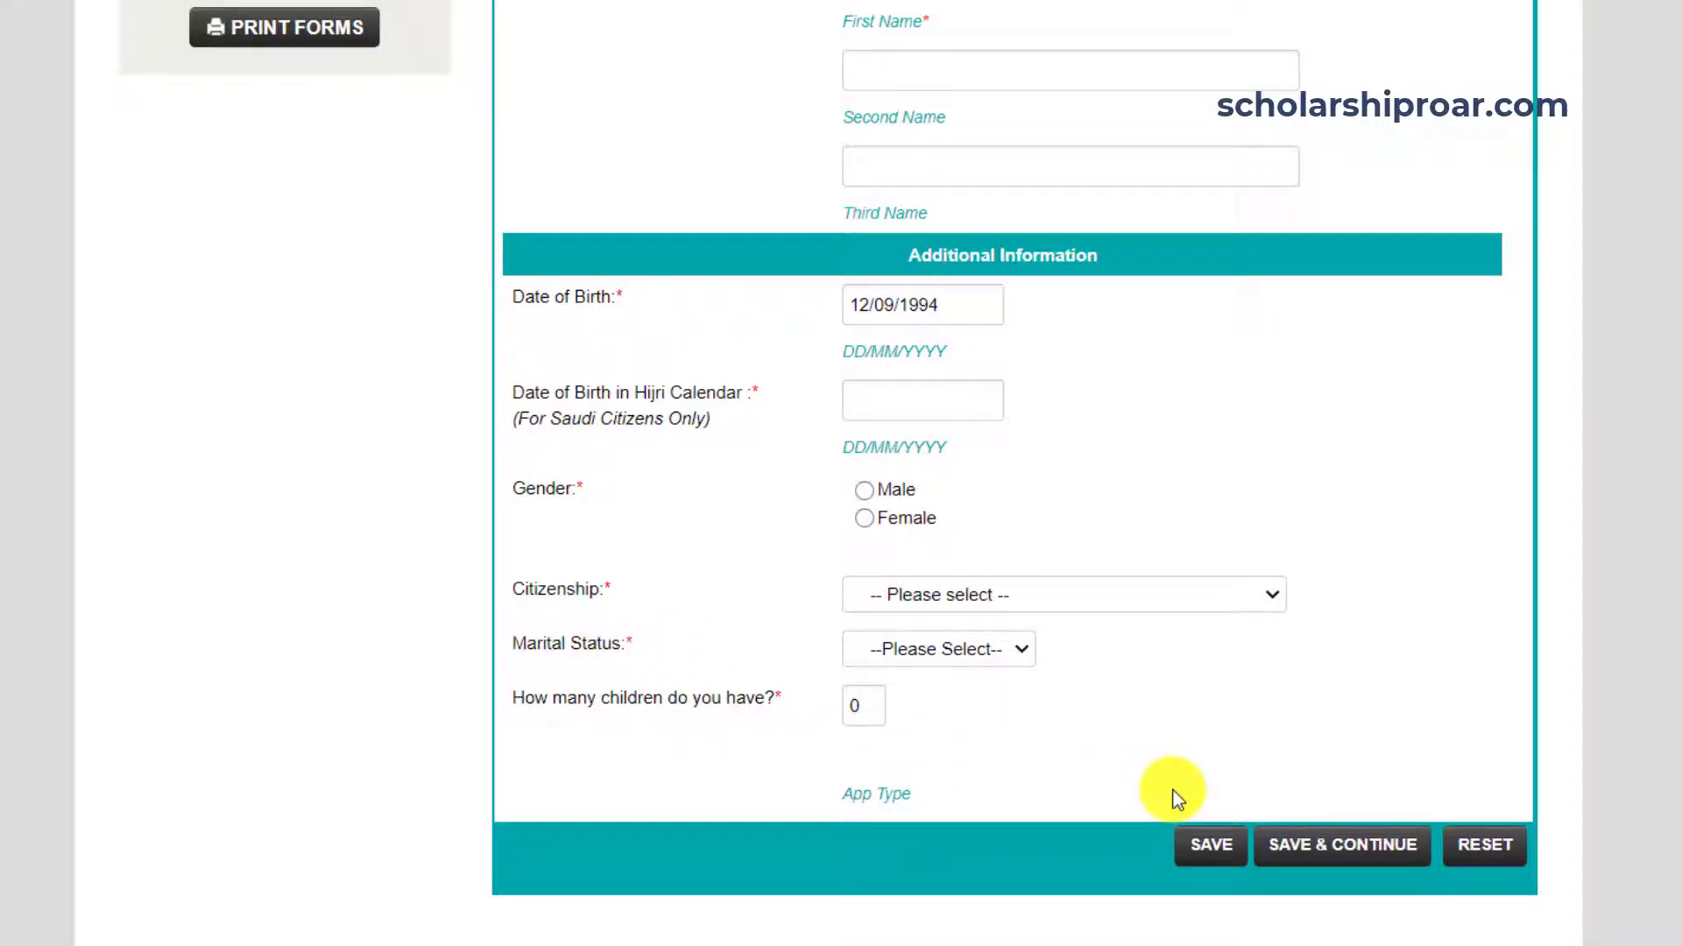
{"action": "scroll", "coordinate": [1004, 421], "scroll_direction": "up", "scroll_amount": 5}
{"action": "scroll", "coordinate": [1005, 419], "scroll_direction": "up", "scroll_amount": 2}
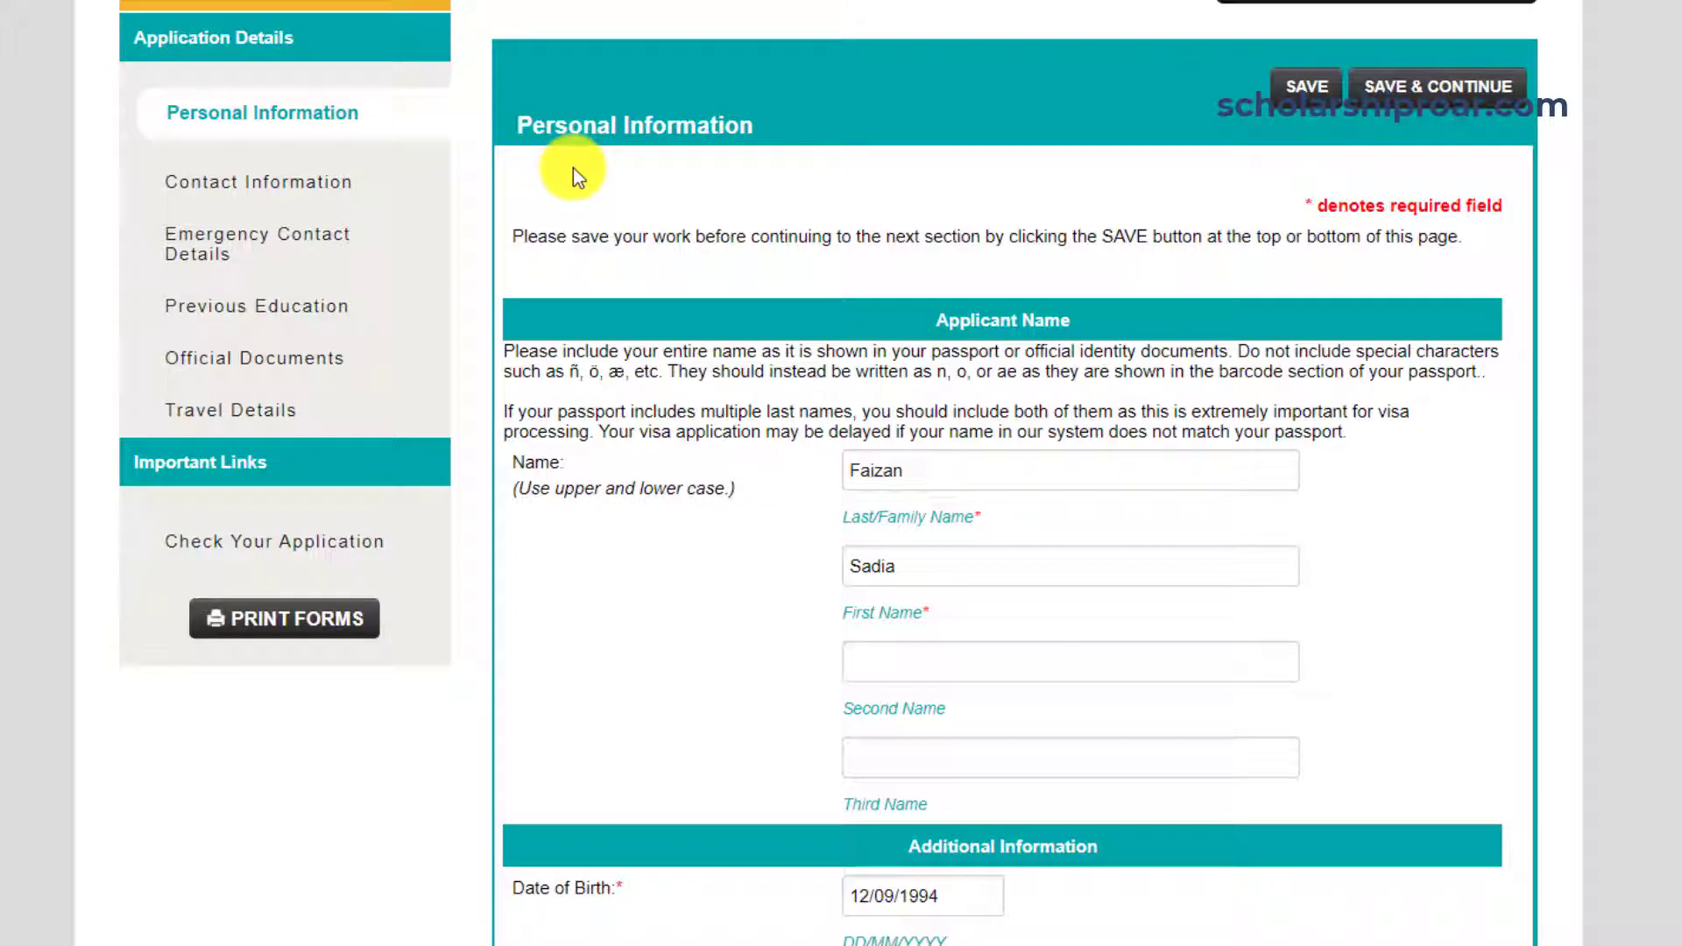
{"action": "left_click", "coordinate": [260, 196]}
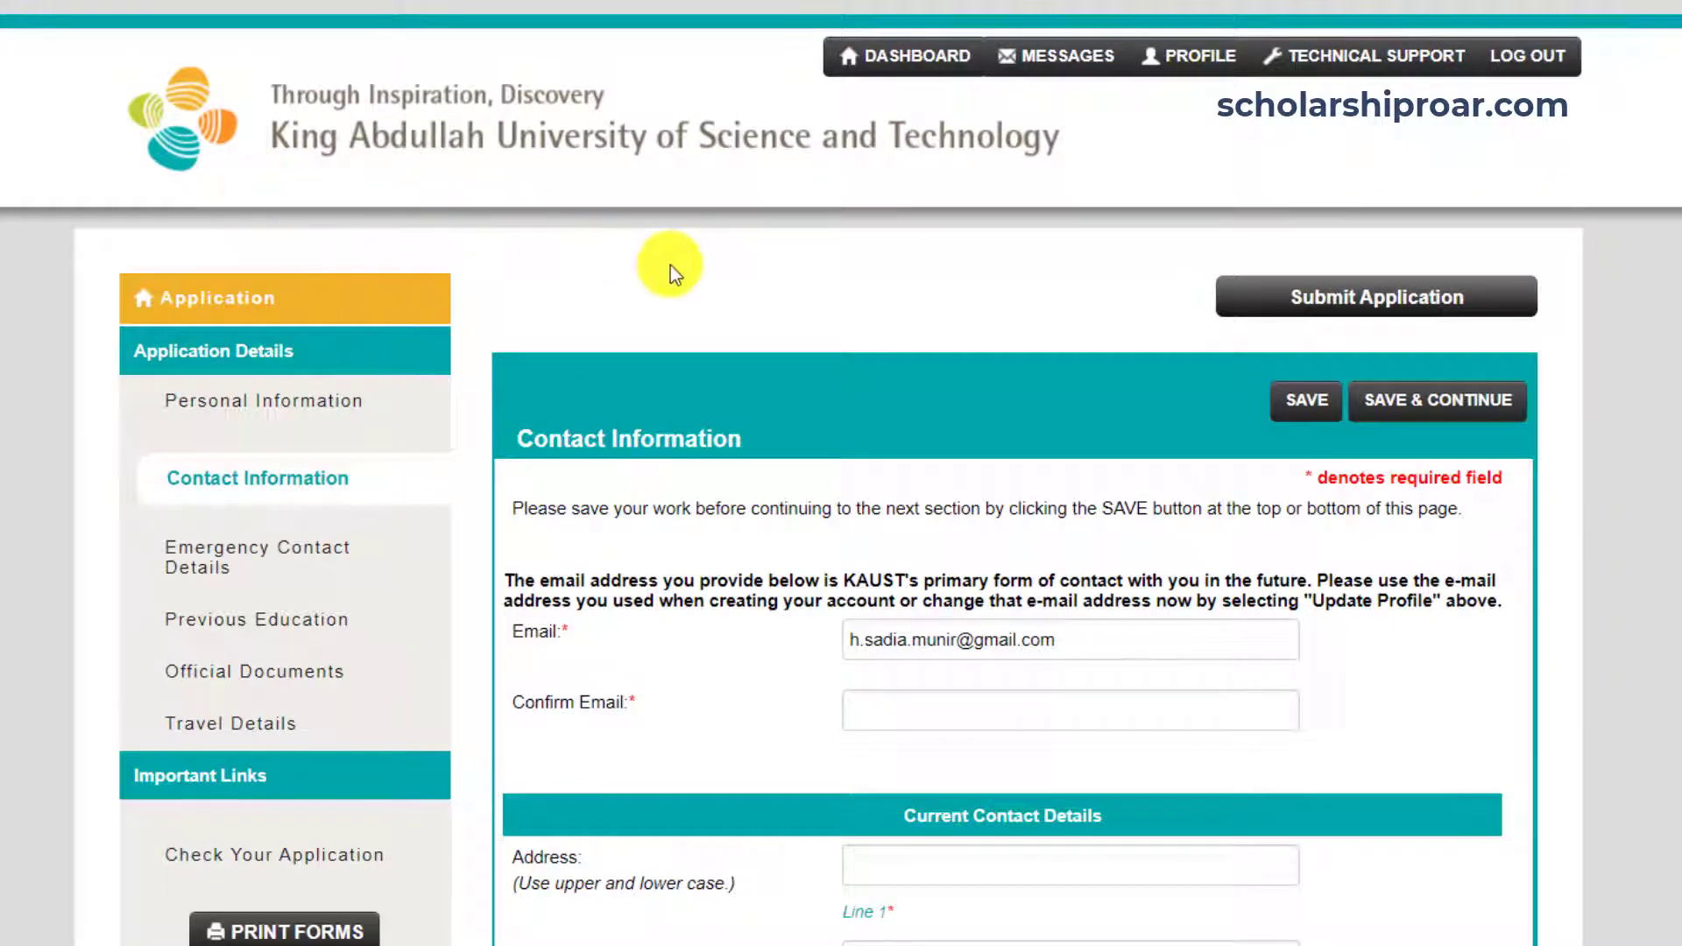
{"action": "scroll", "coordinate": [670, 265], "scroll_direction": "down", "scroll_amount": 3}
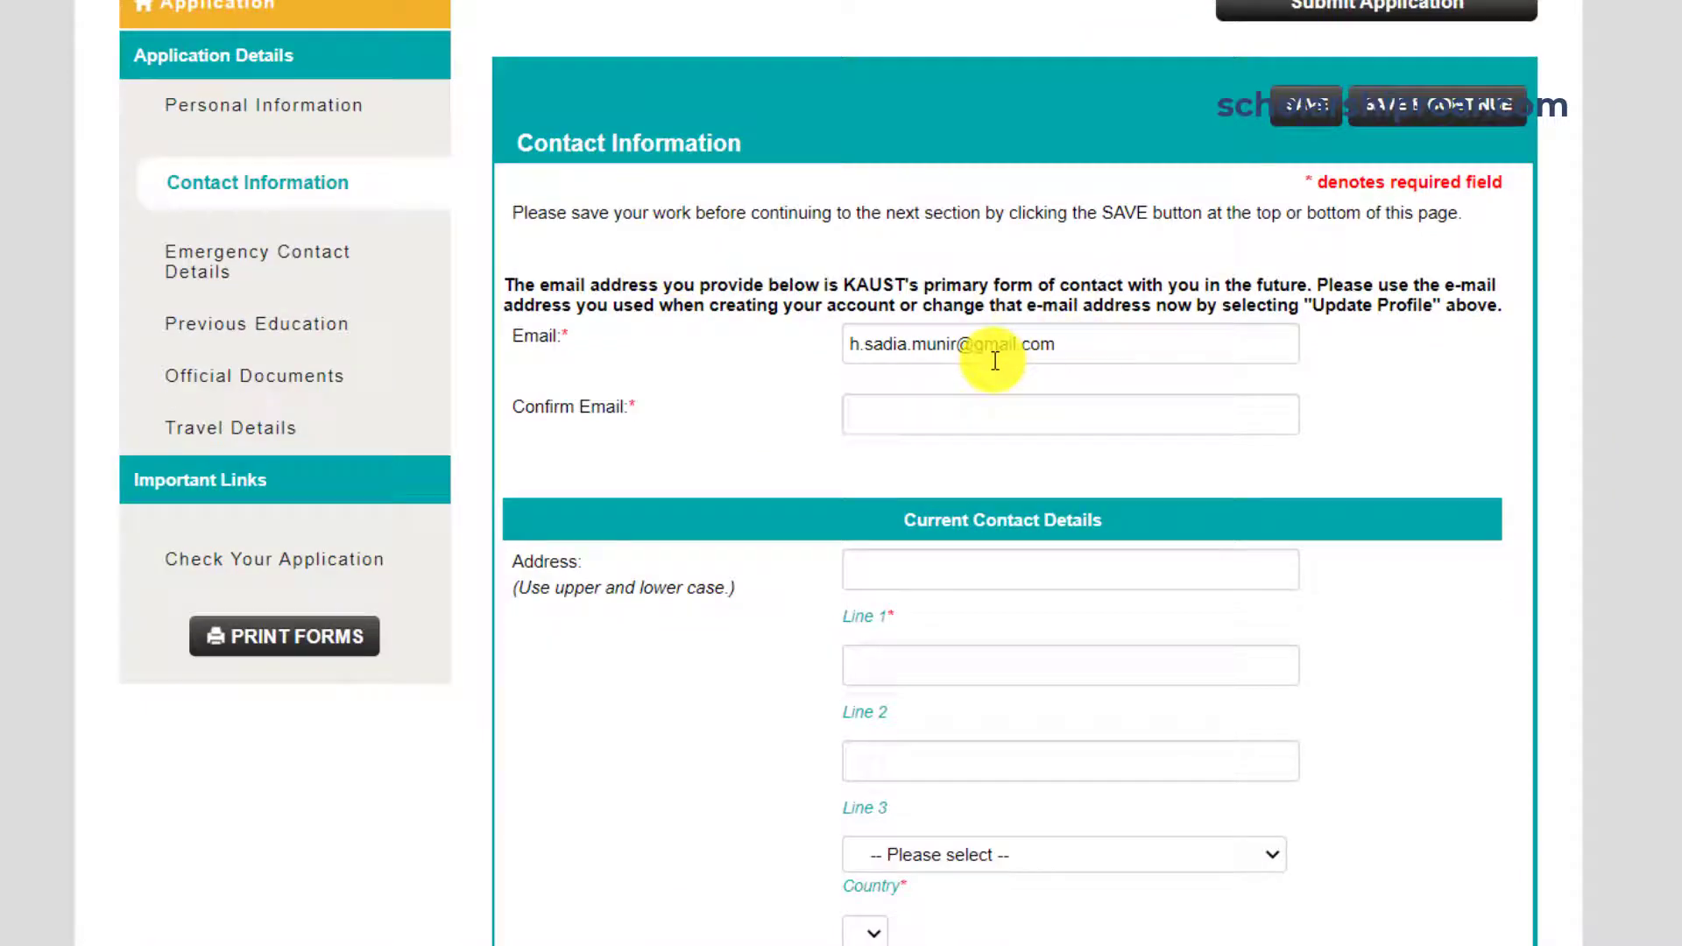
{"action": "scroll", "coordinate": [934, 381], "scroll_direction": "down", "scroll_amount": 3}
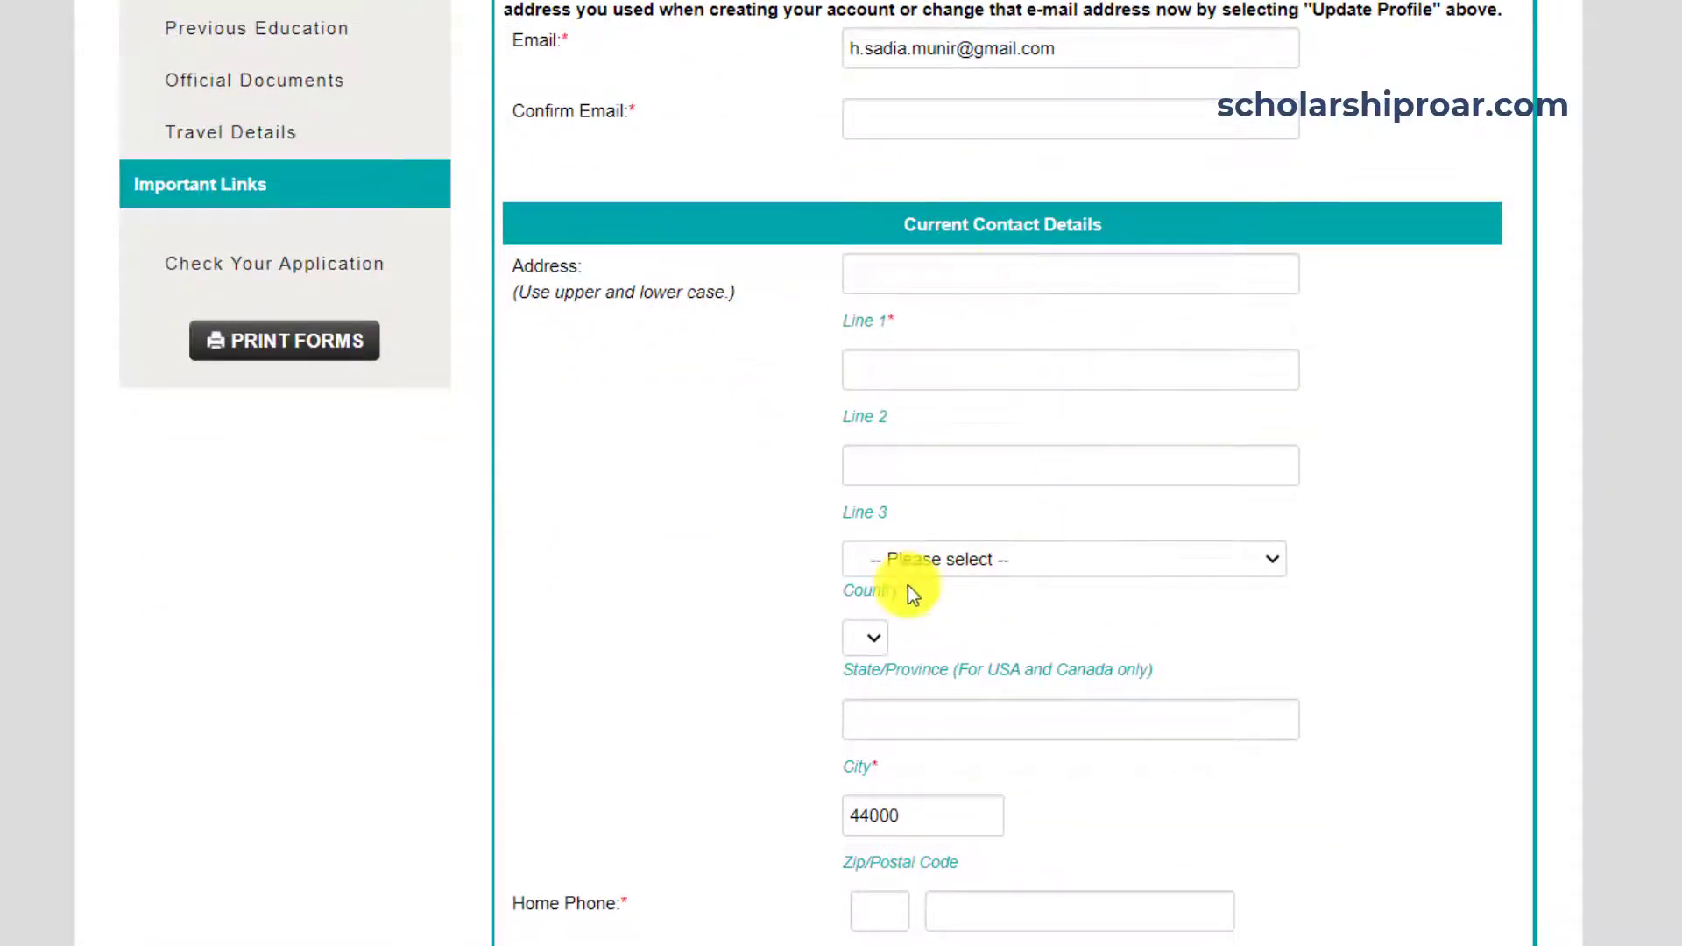
{"action": "scroll", "coordinate": [909, 586], "scroll_direction": "down", "scroll_amount": 5}
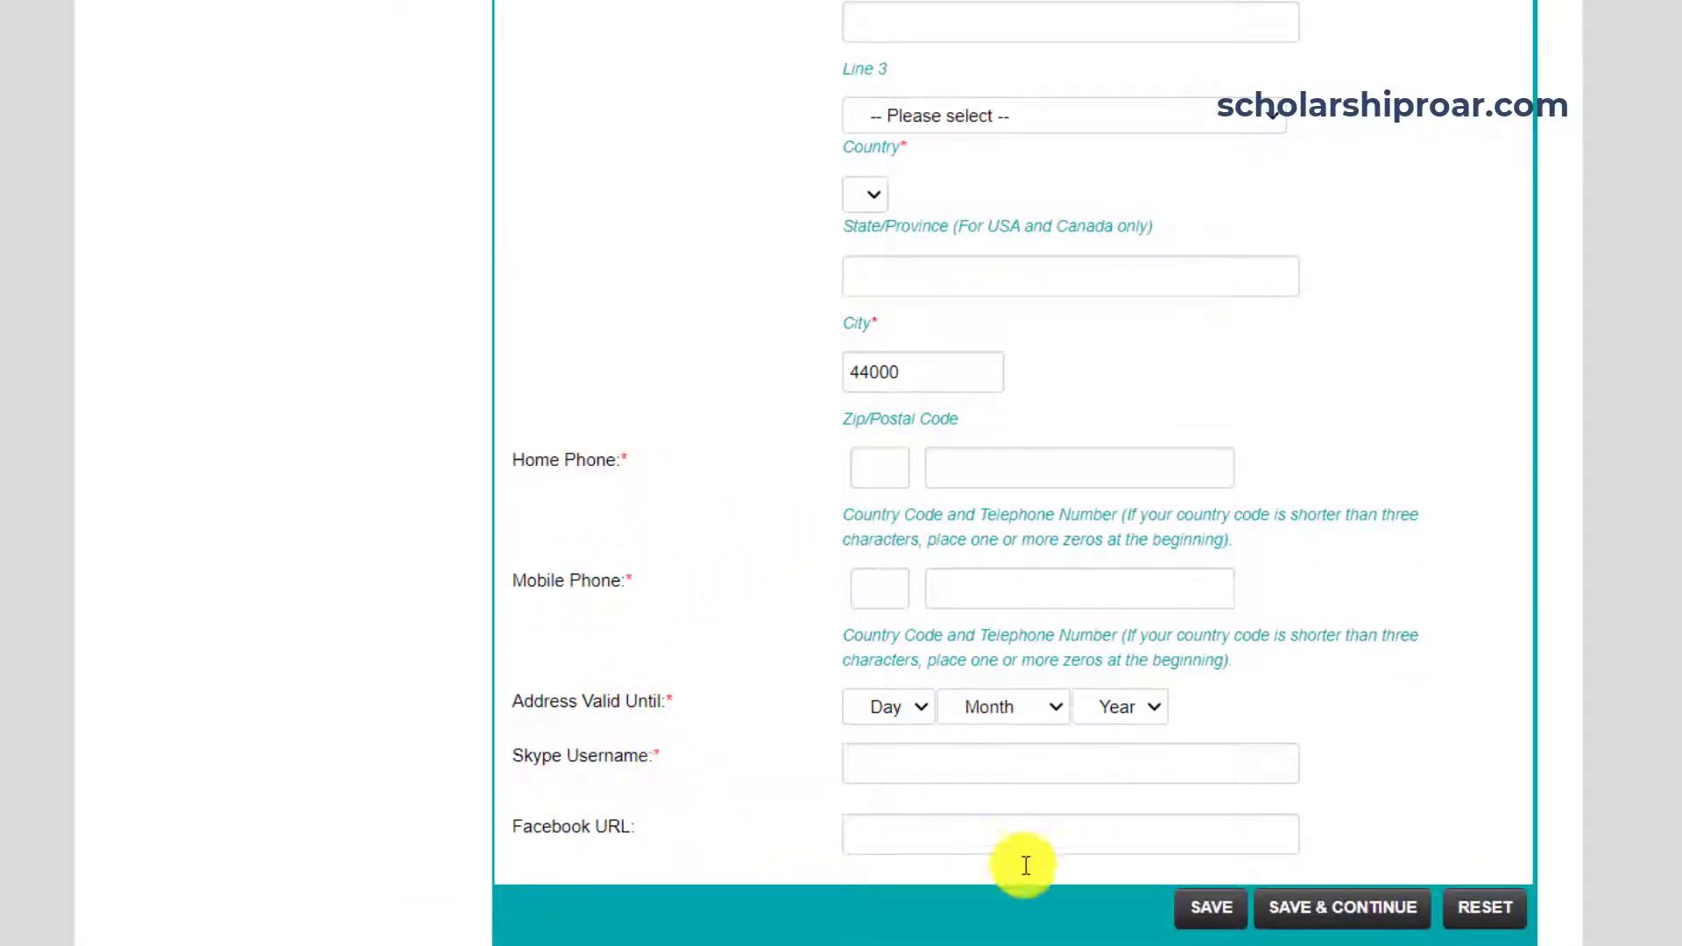
{"action": "scroll", "coordinate": [939, 571], "scroll_direction": "up", "scroll_amount": 8}
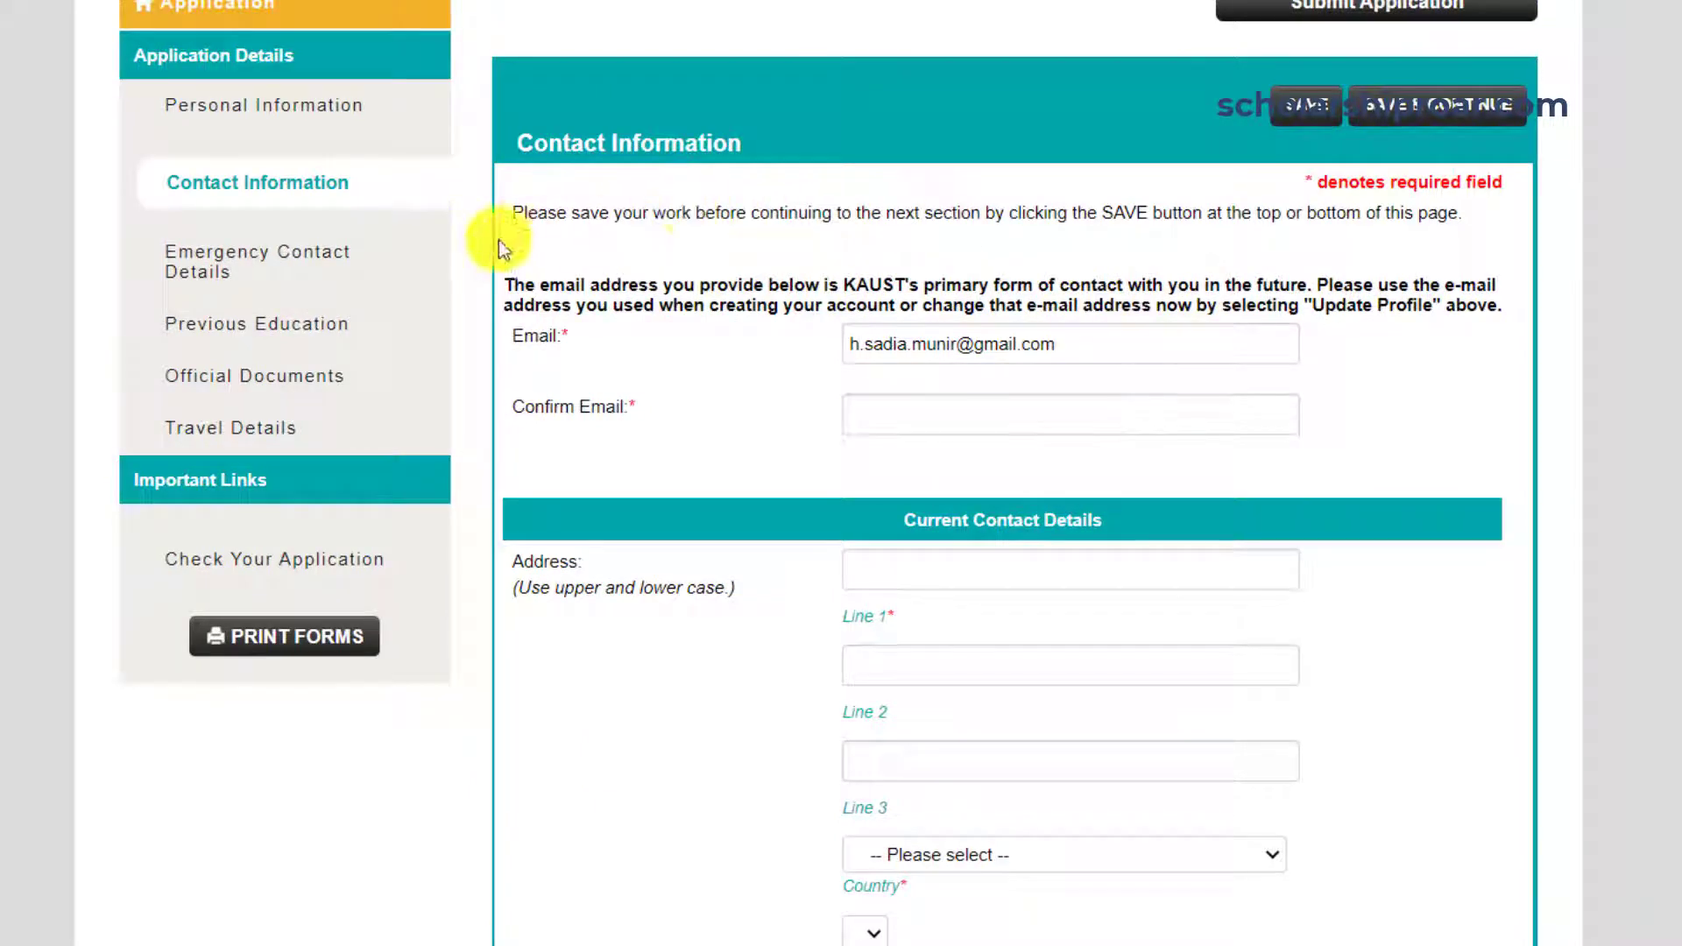
Step: Show the empty Emergency Contact Details form with relationship, name, e-mail and mobile phone fields
{"action": "left_click", "coordinate": [232, 263]}
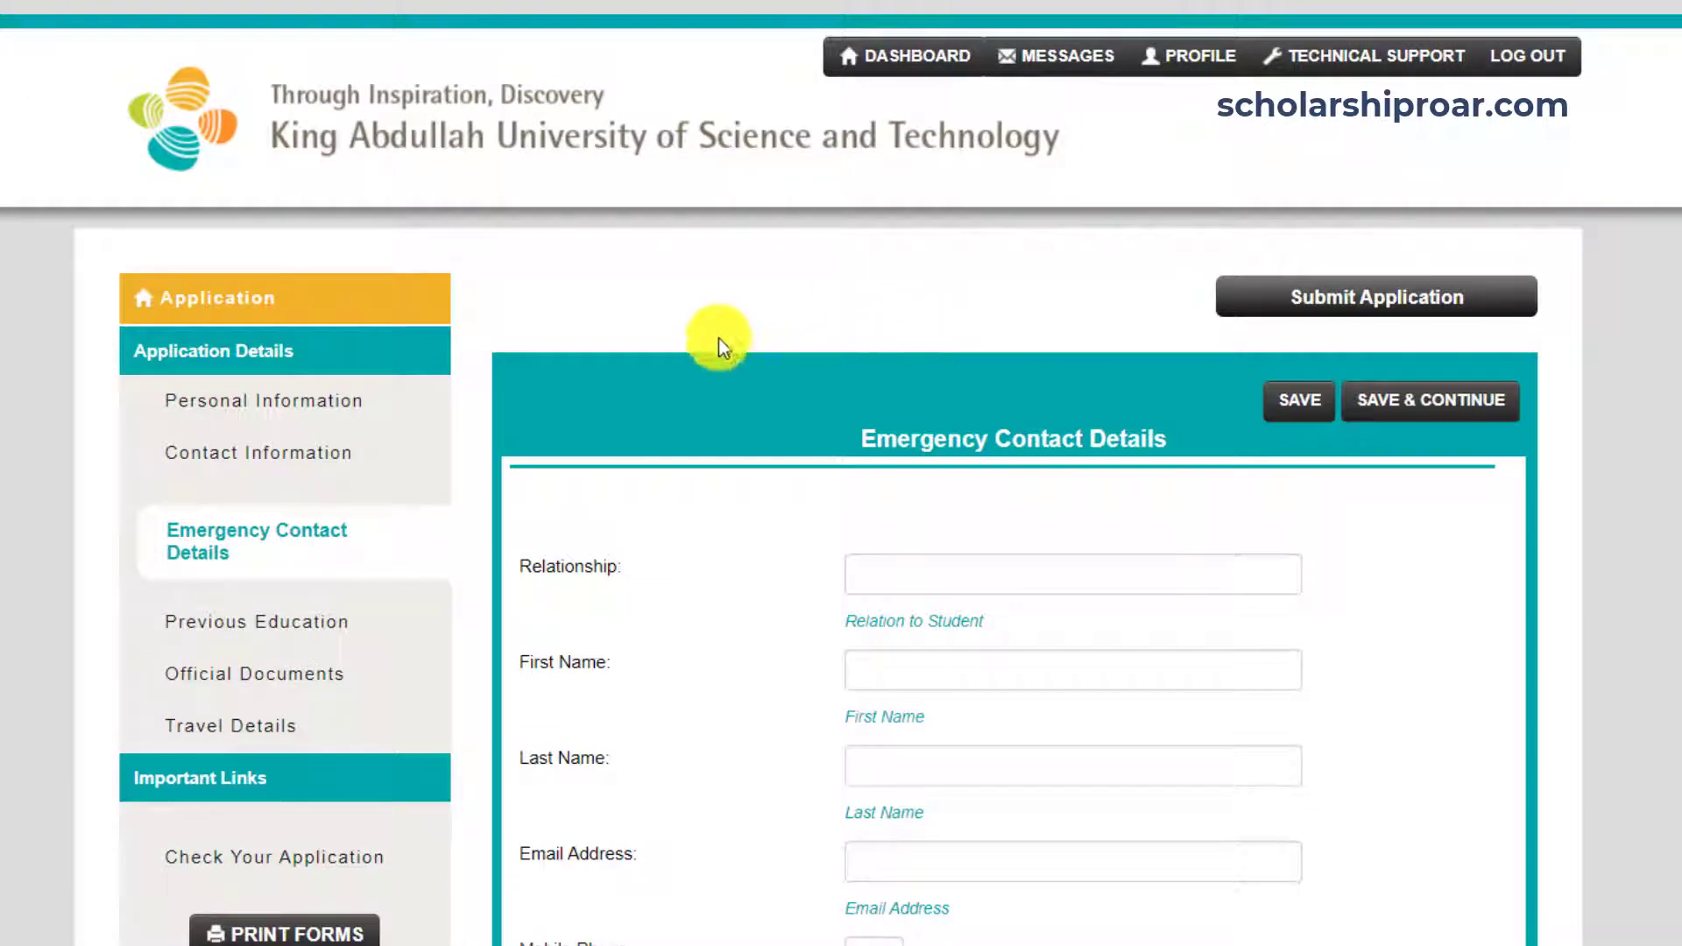
{"action": "scroll", "coordinate": [991, 460], "scroll_direction": "down", "scroll_amount": 3}
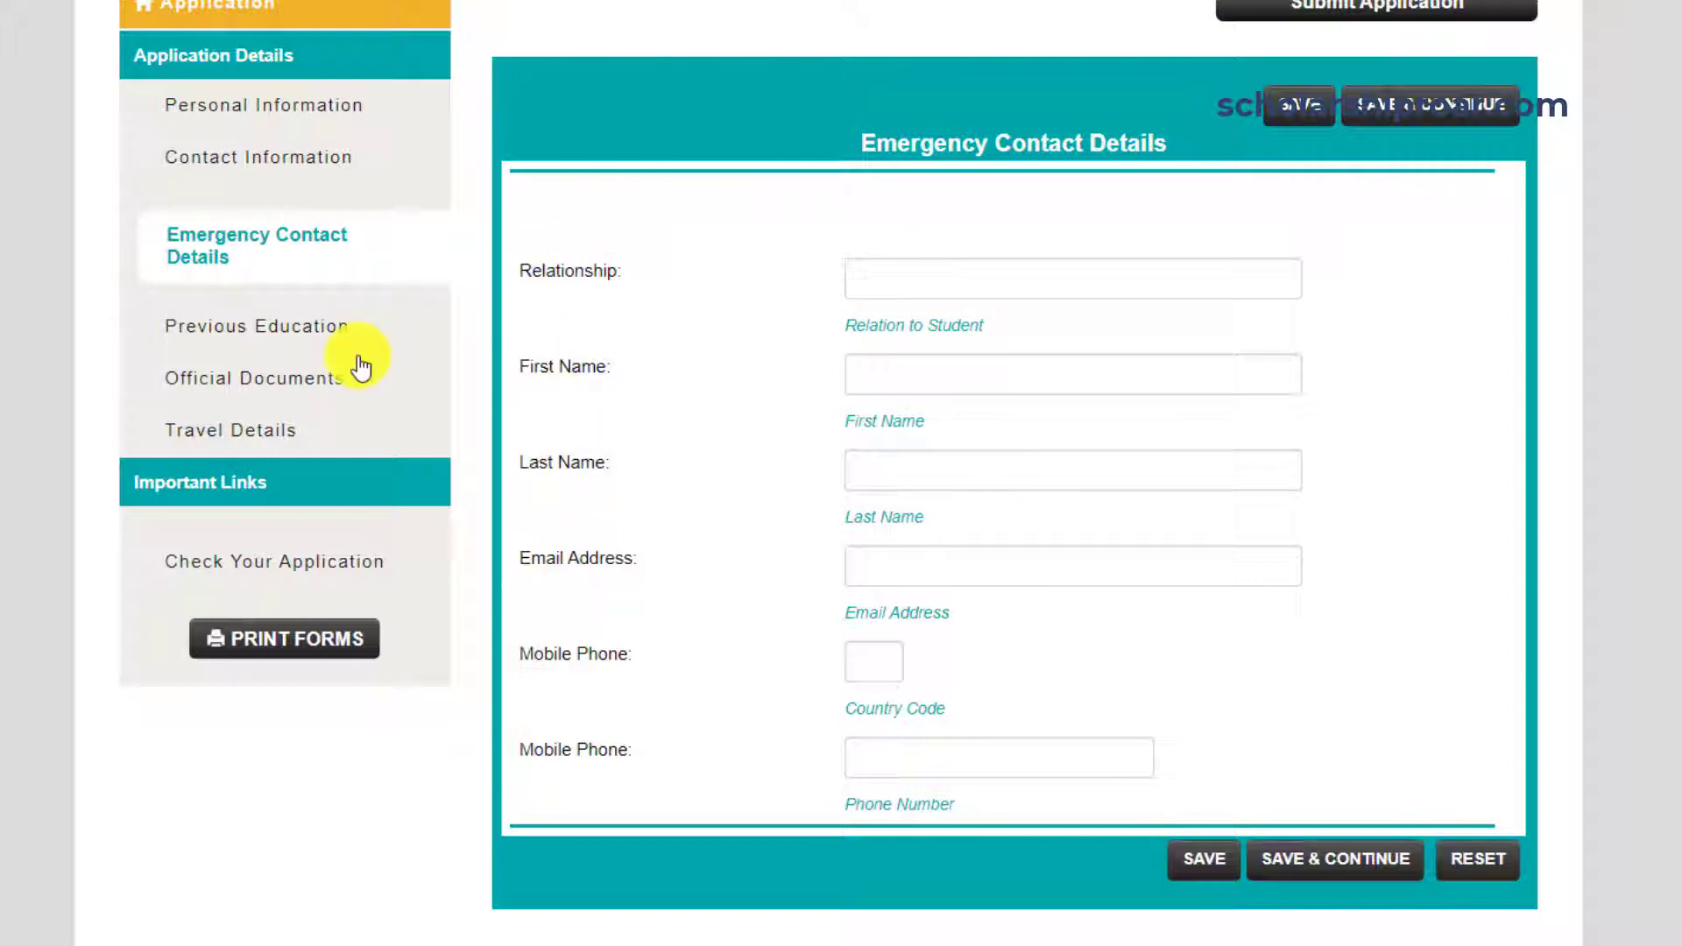
Step: Review Previous Education's degree, grade, transcript and additional college fields, then move to Official Documents
{"action": "left_click", "coordinate": [324, 340]}
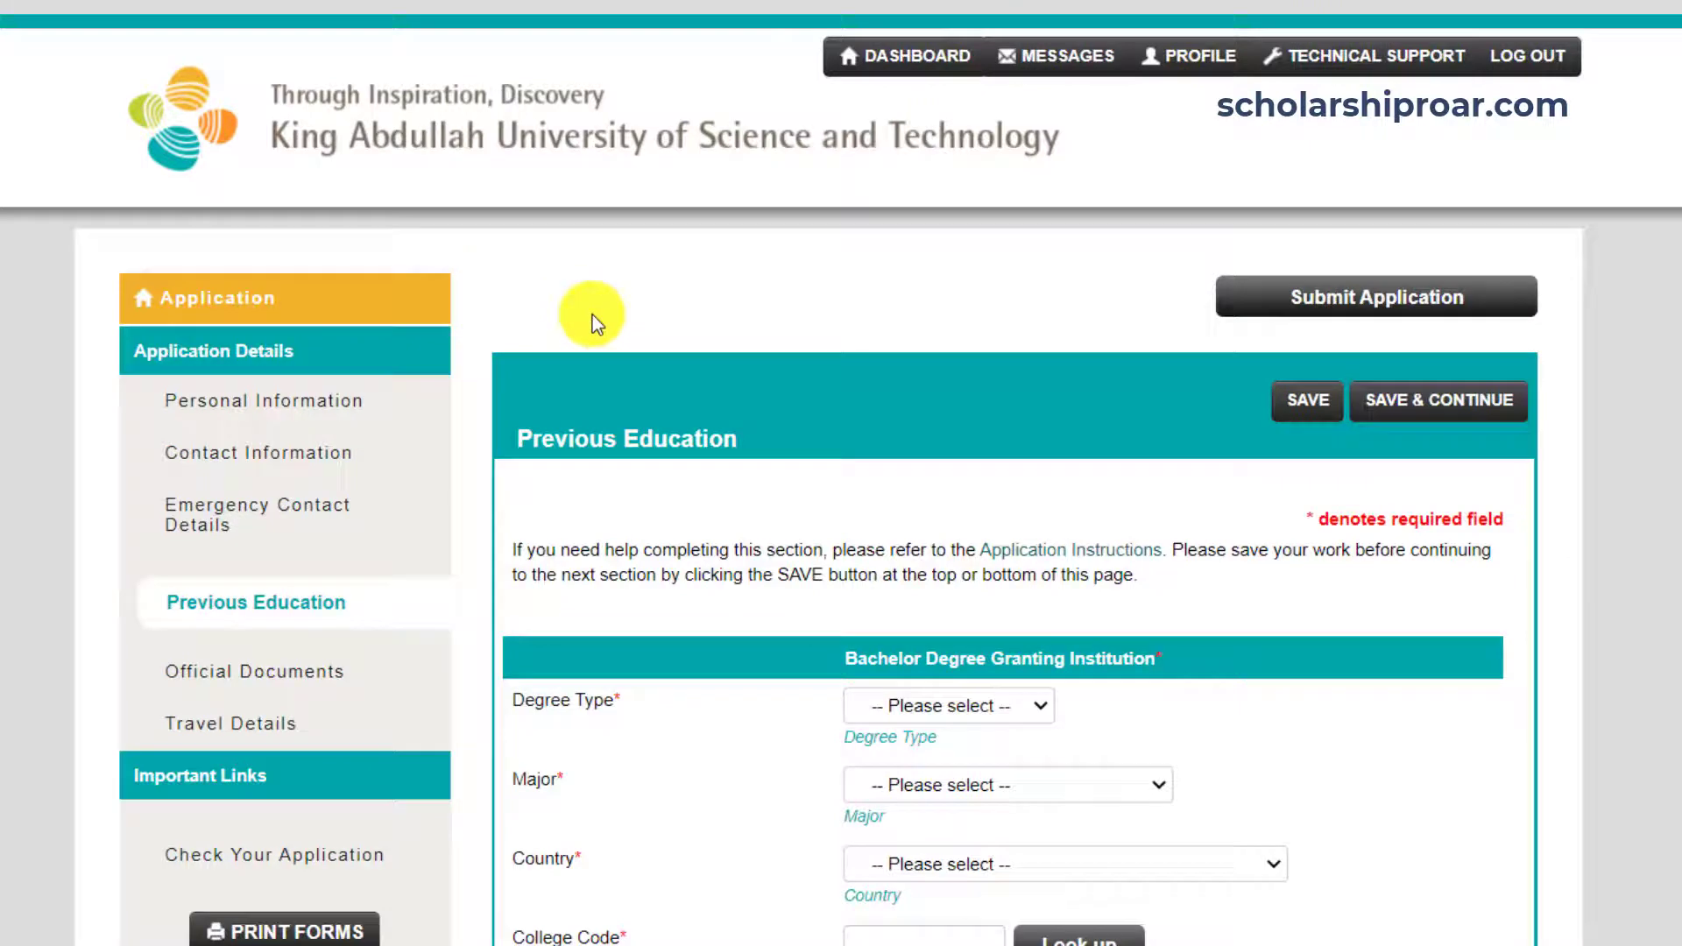
{"action": "scroll", "coordinate": [731, 335], "scroll_direction": "down", "scroll_amount": 3}
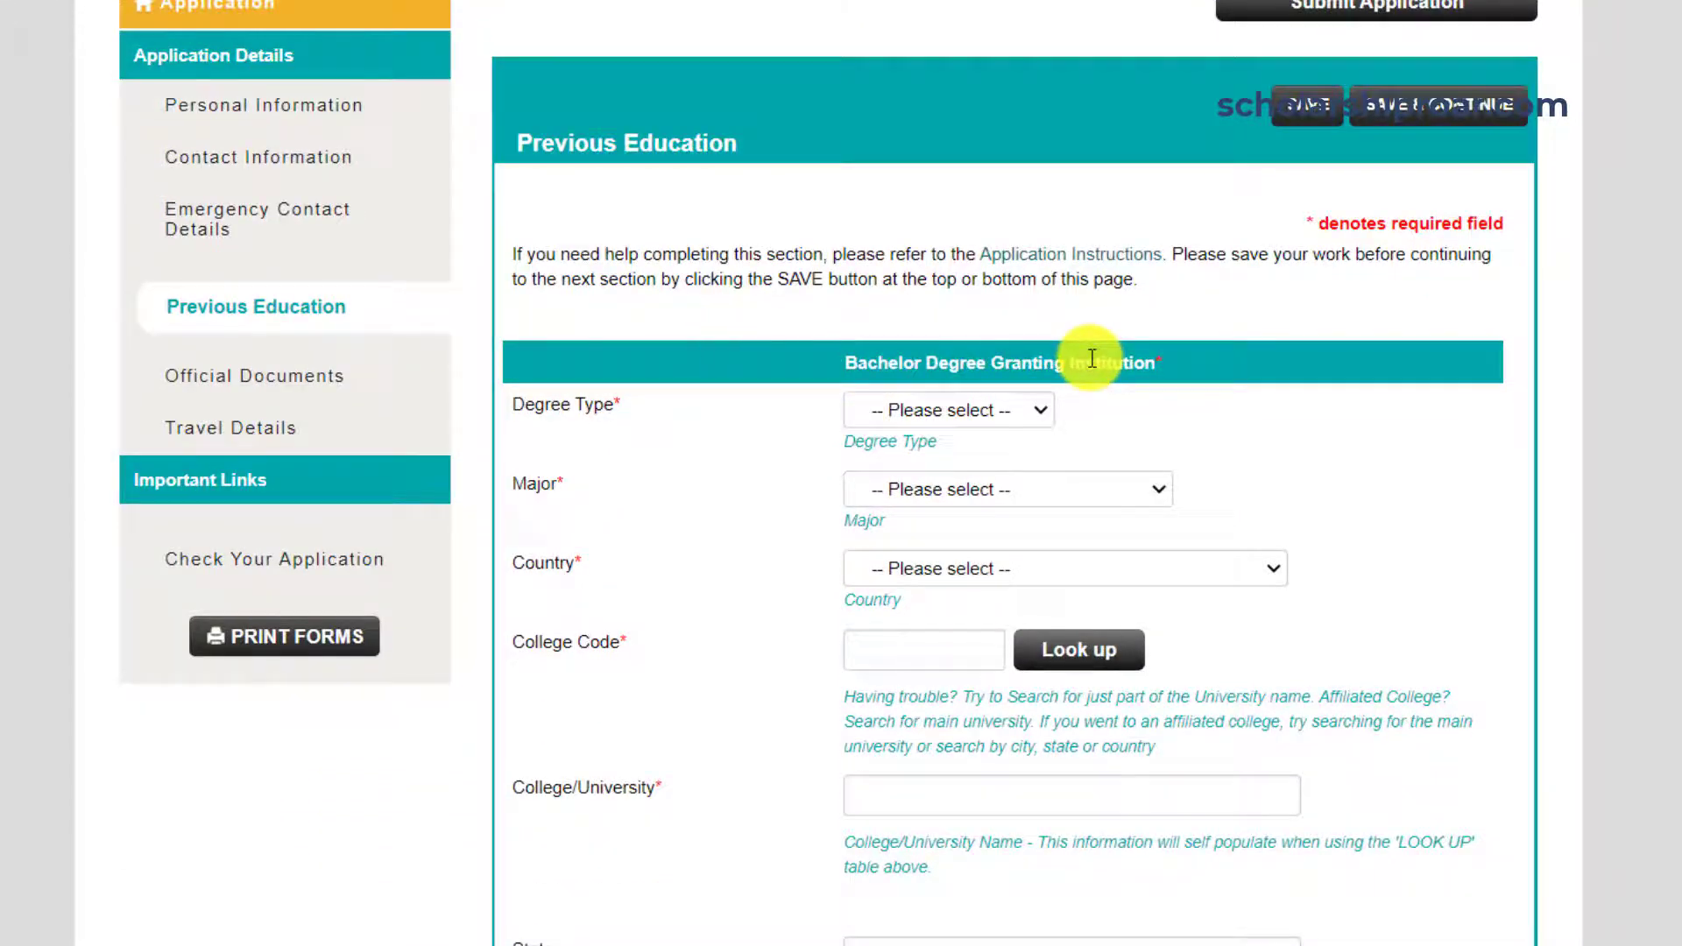
{"action": "scroll", "coordinate": [1092, 359], "scroll_direction": "down", "scroll_amount": 6}
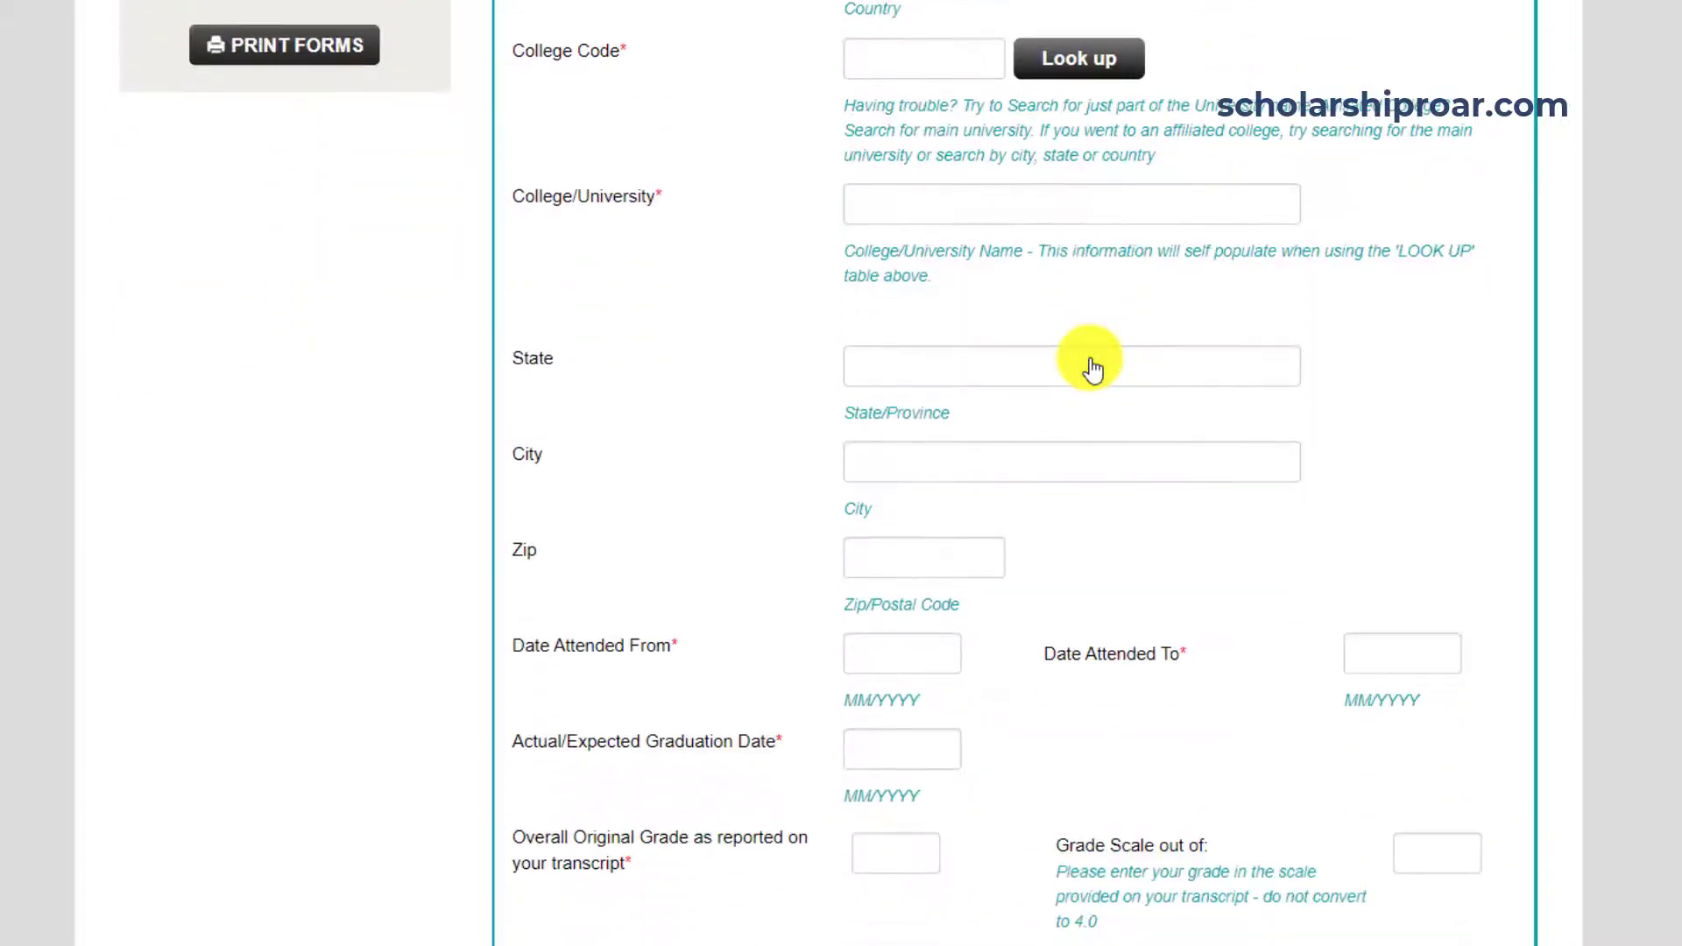
{"action": "scroll", "coordinate": [1092, 370], "scroll_direction": "down", "scroll_amount": 8}
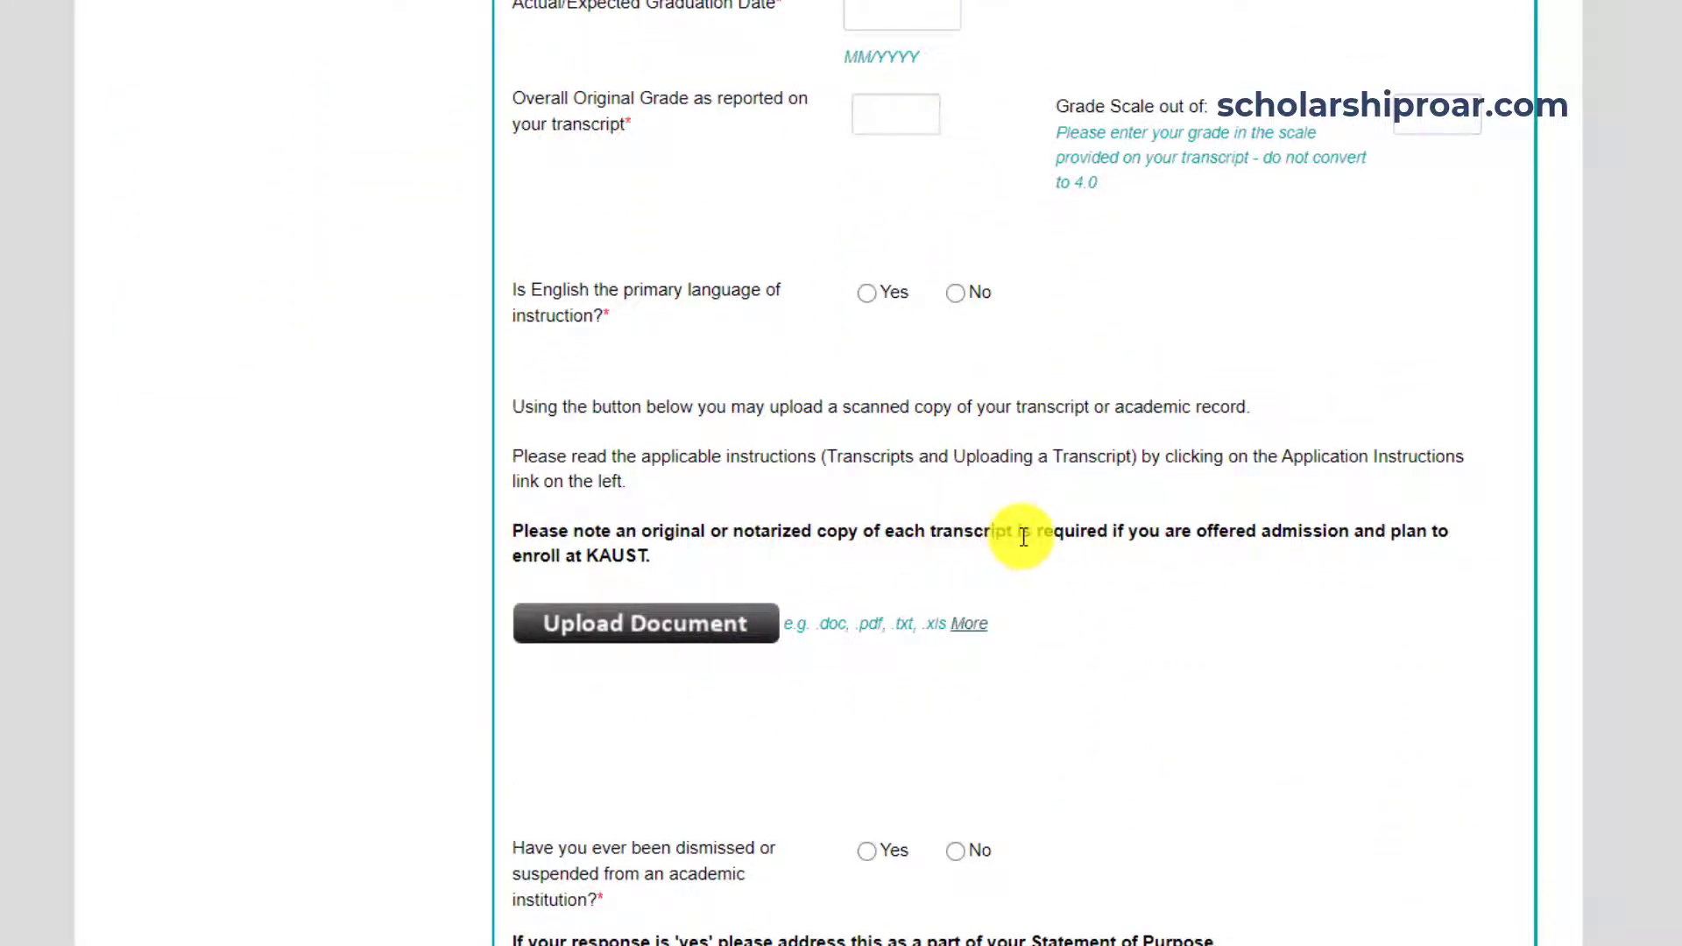
{"action": "scroll", "coordinate": [1066, 574], "scroll_direction": "down", "scroll_amount": 3}
{"action": "scroll", "coordinate": [1064, 561], "scroll_direction": "up", "scroll_amount": 20}
{"action": "left_click", "coordinate": [316, 531]}
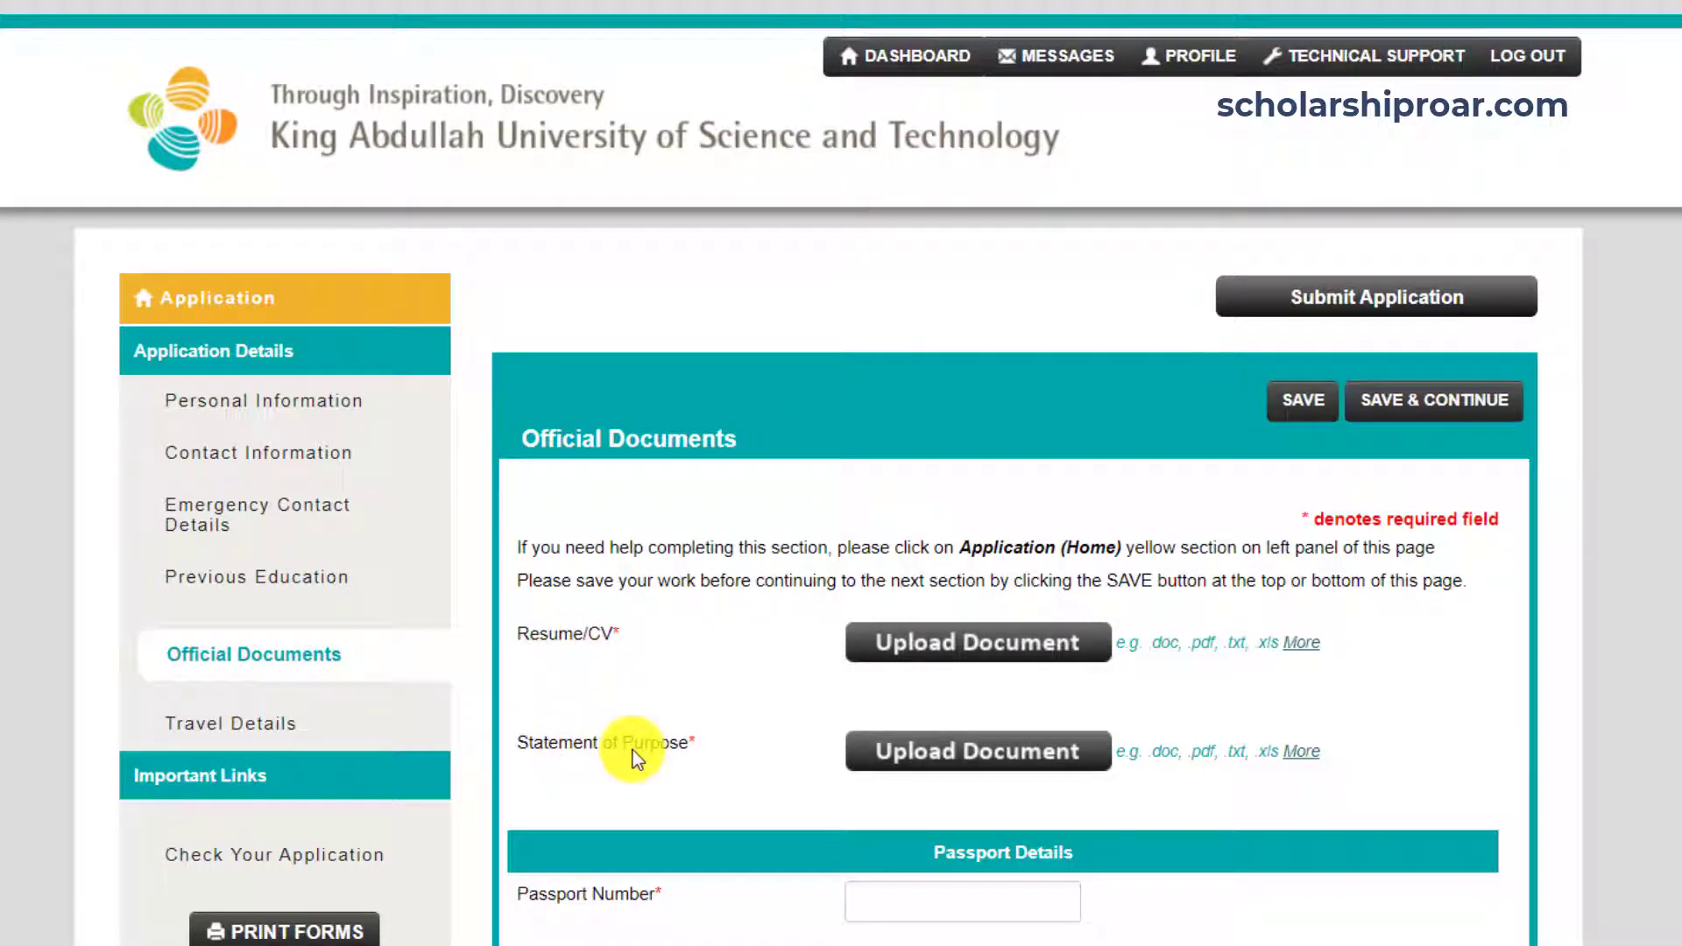
Step: Look over the CV, statement, passport and Recommendation Writer fields, then return to the top
{"action": "scroll", "coordinate": [697, 754], "scroll_direction": "down", "scroll_amount": 5}
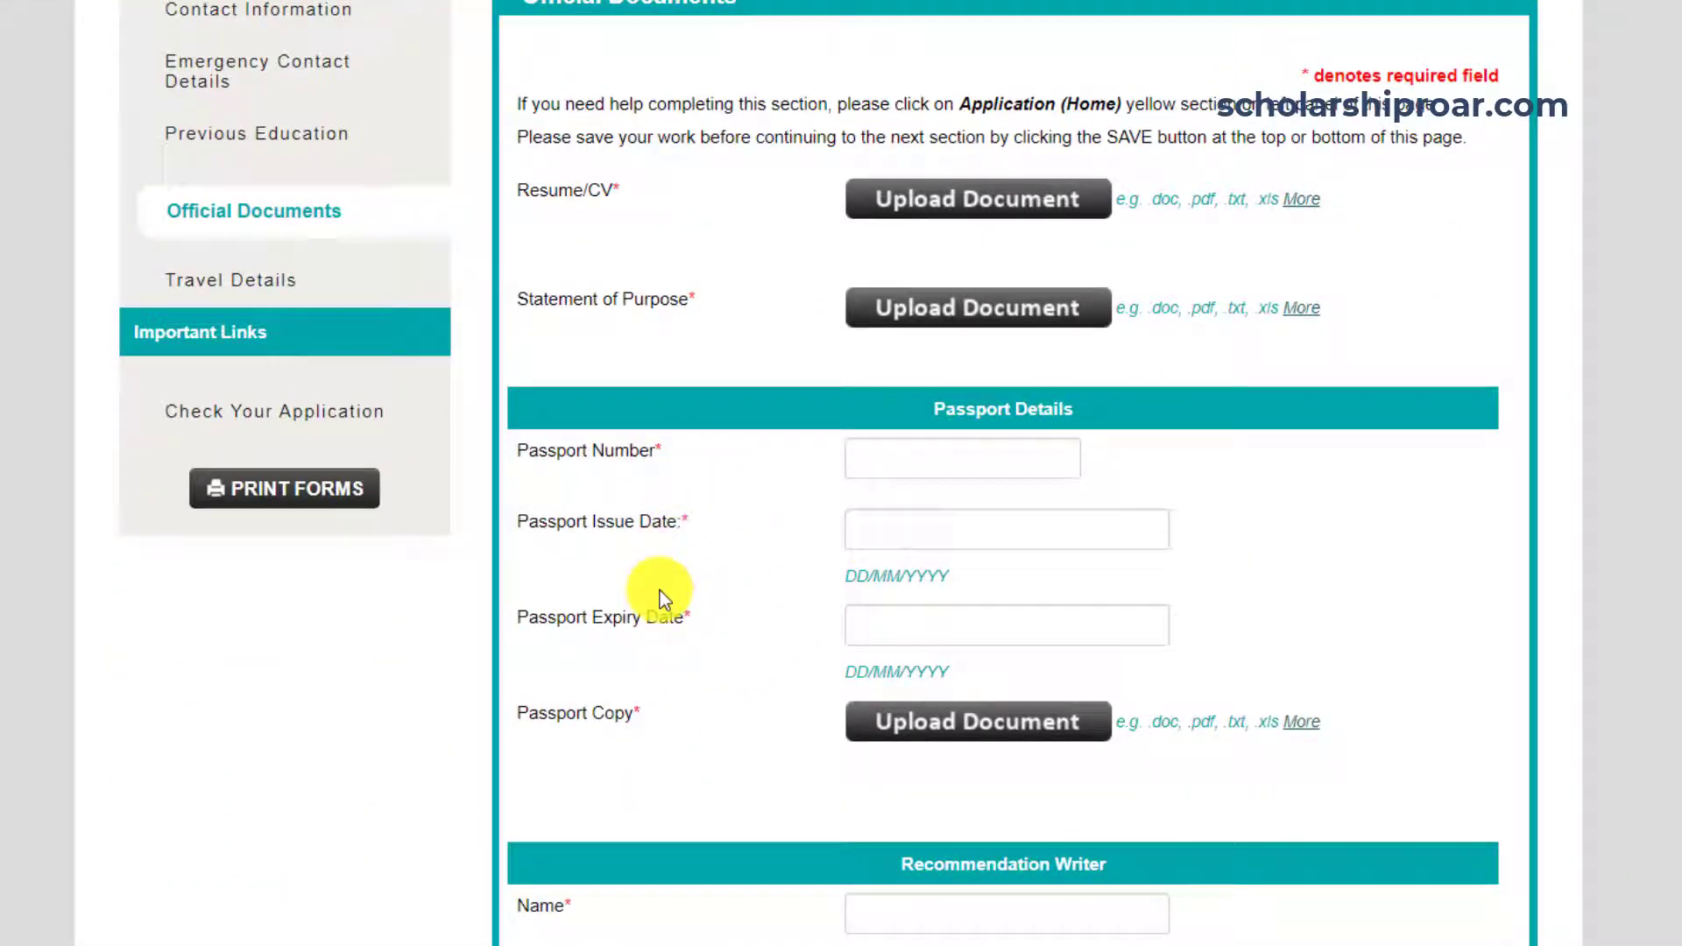
{"action": "scroll", "coordinate": [669, 456], "scroll_direction": "down", "scroll_amount": 5}
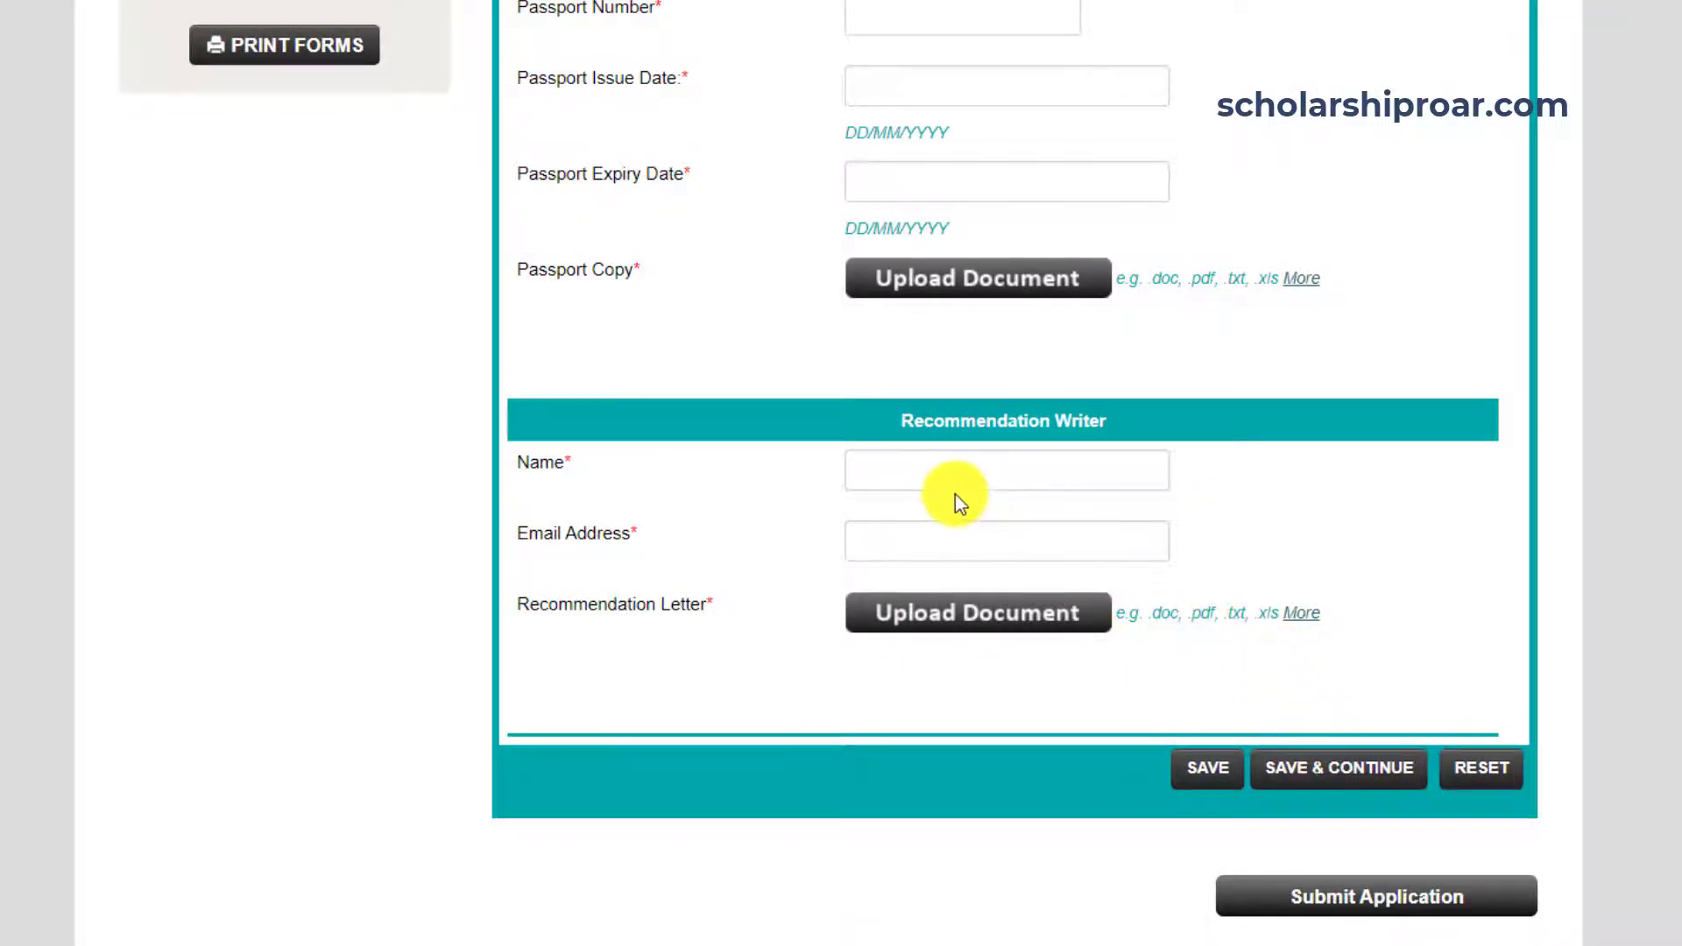
{"action": "scroll", "coordinate": [957, 497], "scroll_direction": "up", "scroll_amount": 2}
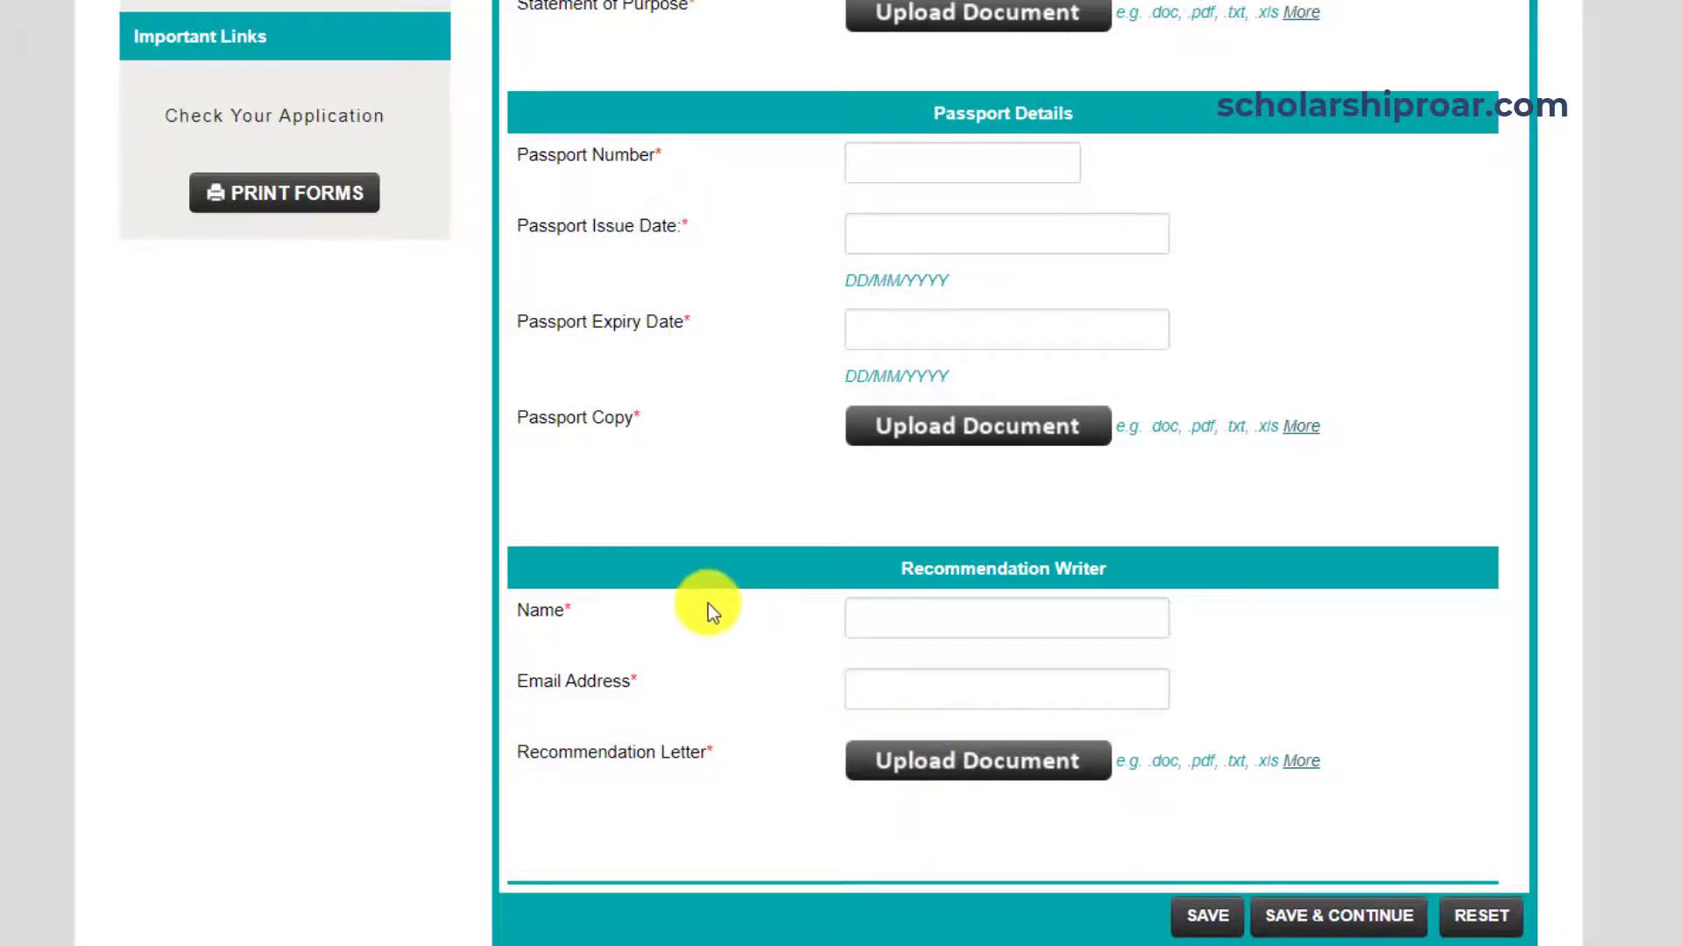
{"action": "scroll", "coordinate": [706, 604], "scroll_direction": "up", "scroll_amount": 10}
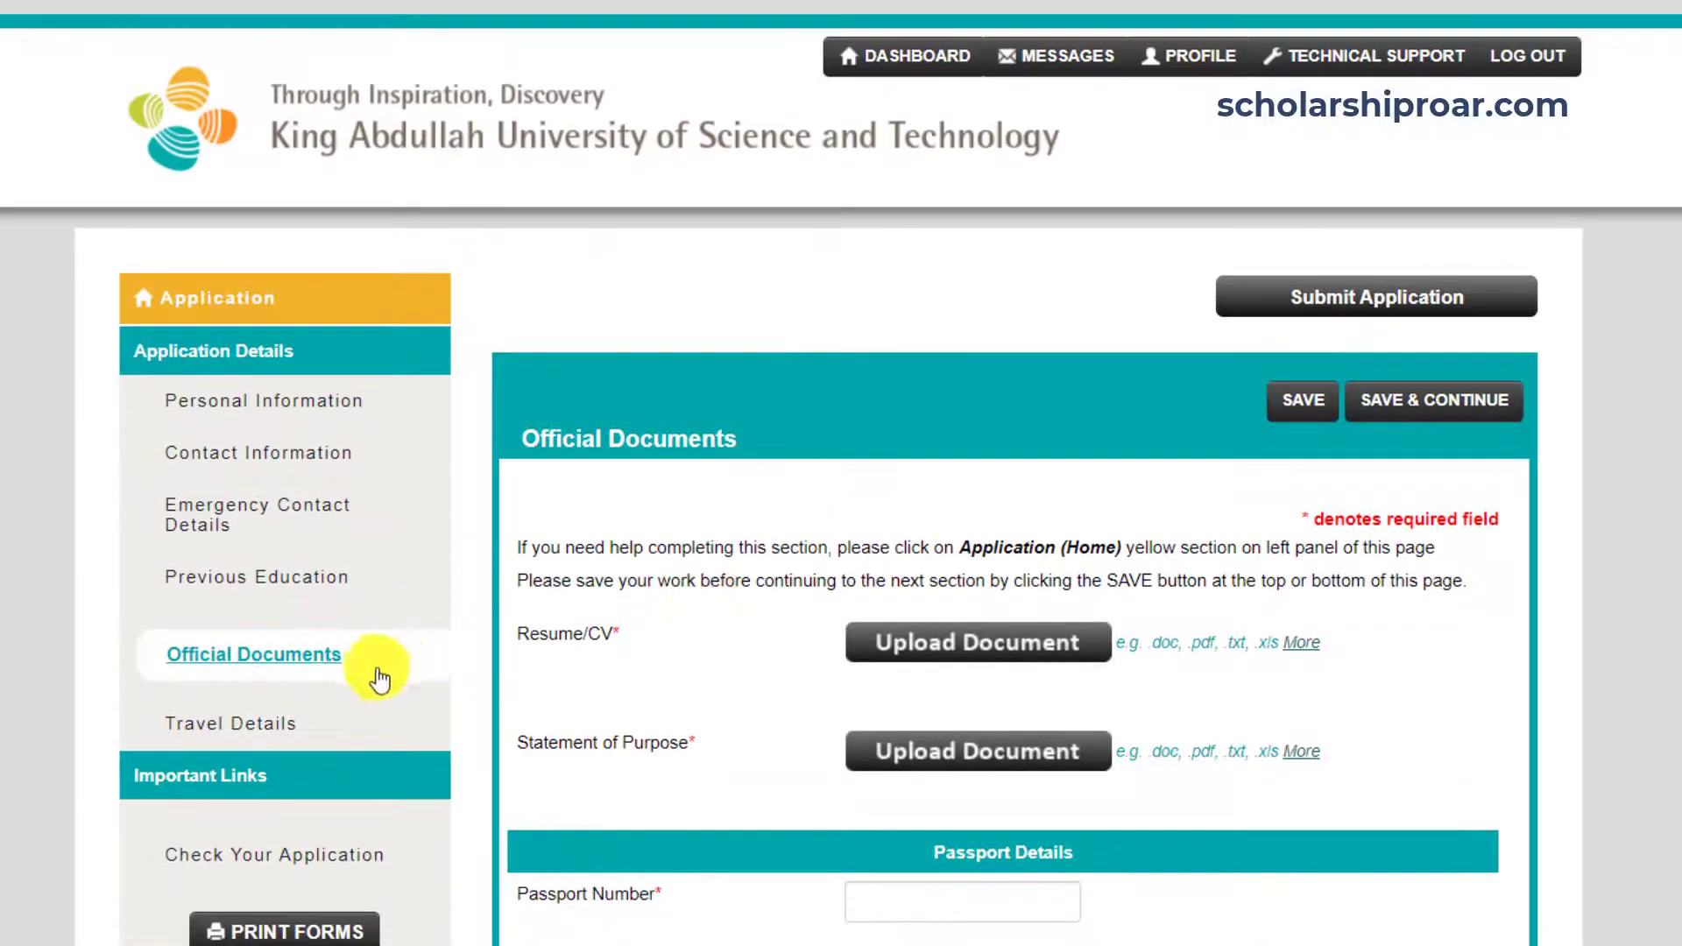
Step: Check the Travel Details fields, opening and closing the Religion list without choosing anything
{"action": "left_click", "coordinate": [265, 726]}
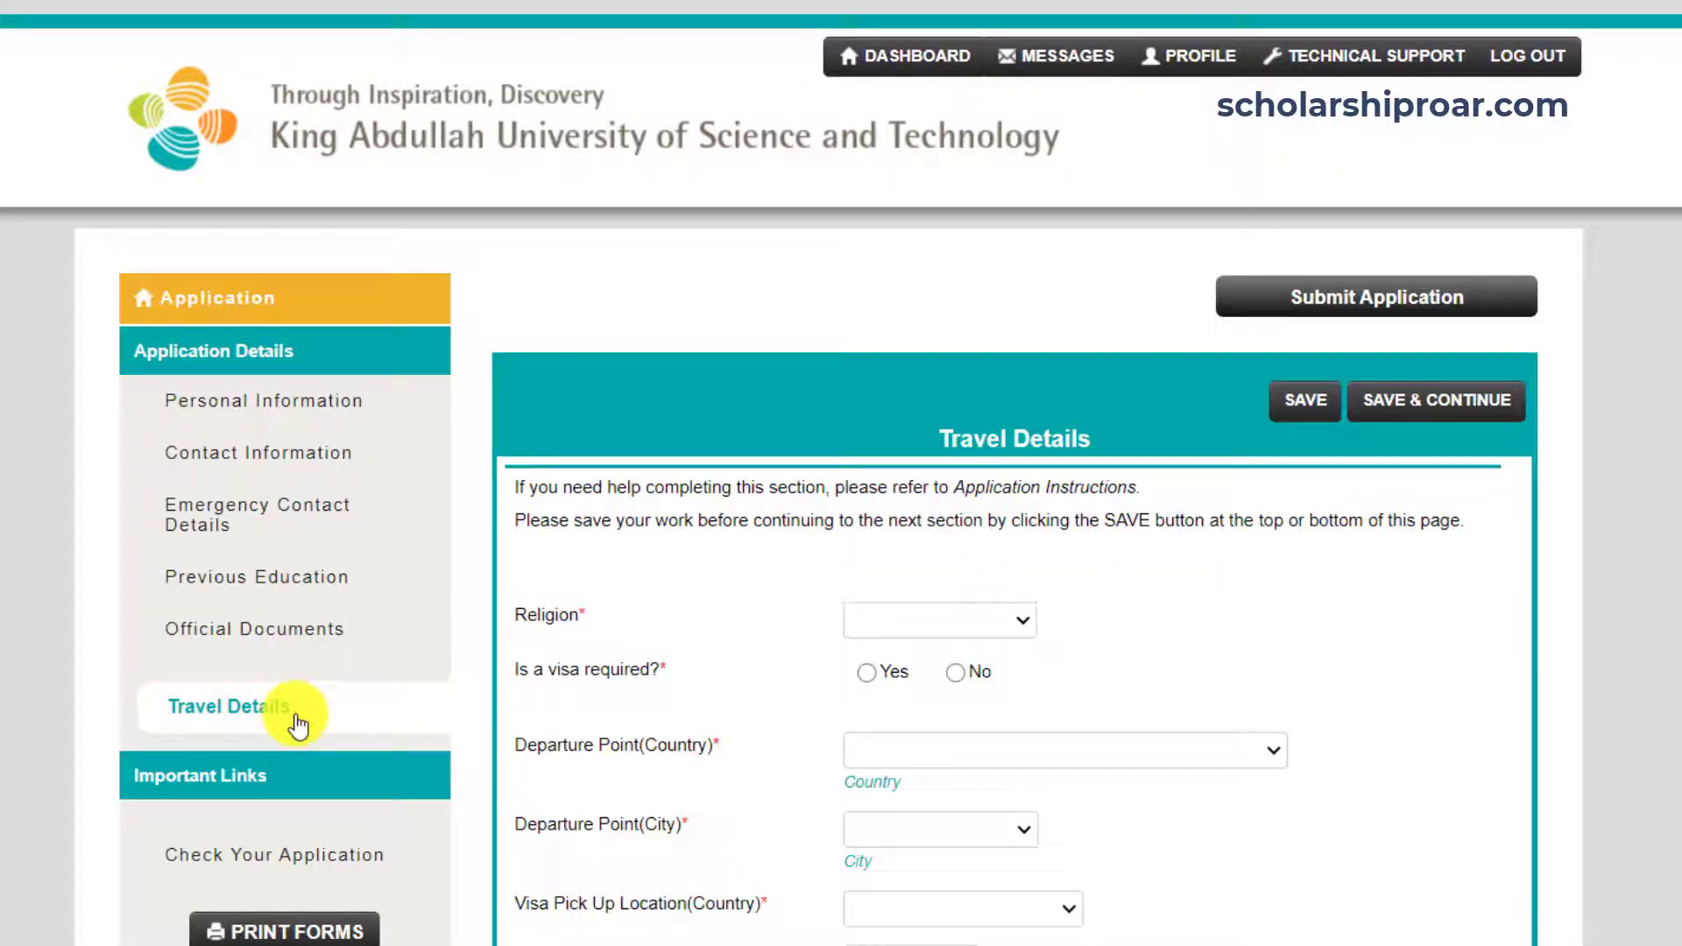
{"action": "scroll", "coordinate": [932, 462], "scroll_direction": "down", "scroll_amount": 2}
{"action": "scroll", "coordinate": [931, 462], "scroll_direction": "down", "scroll_amount": 4}
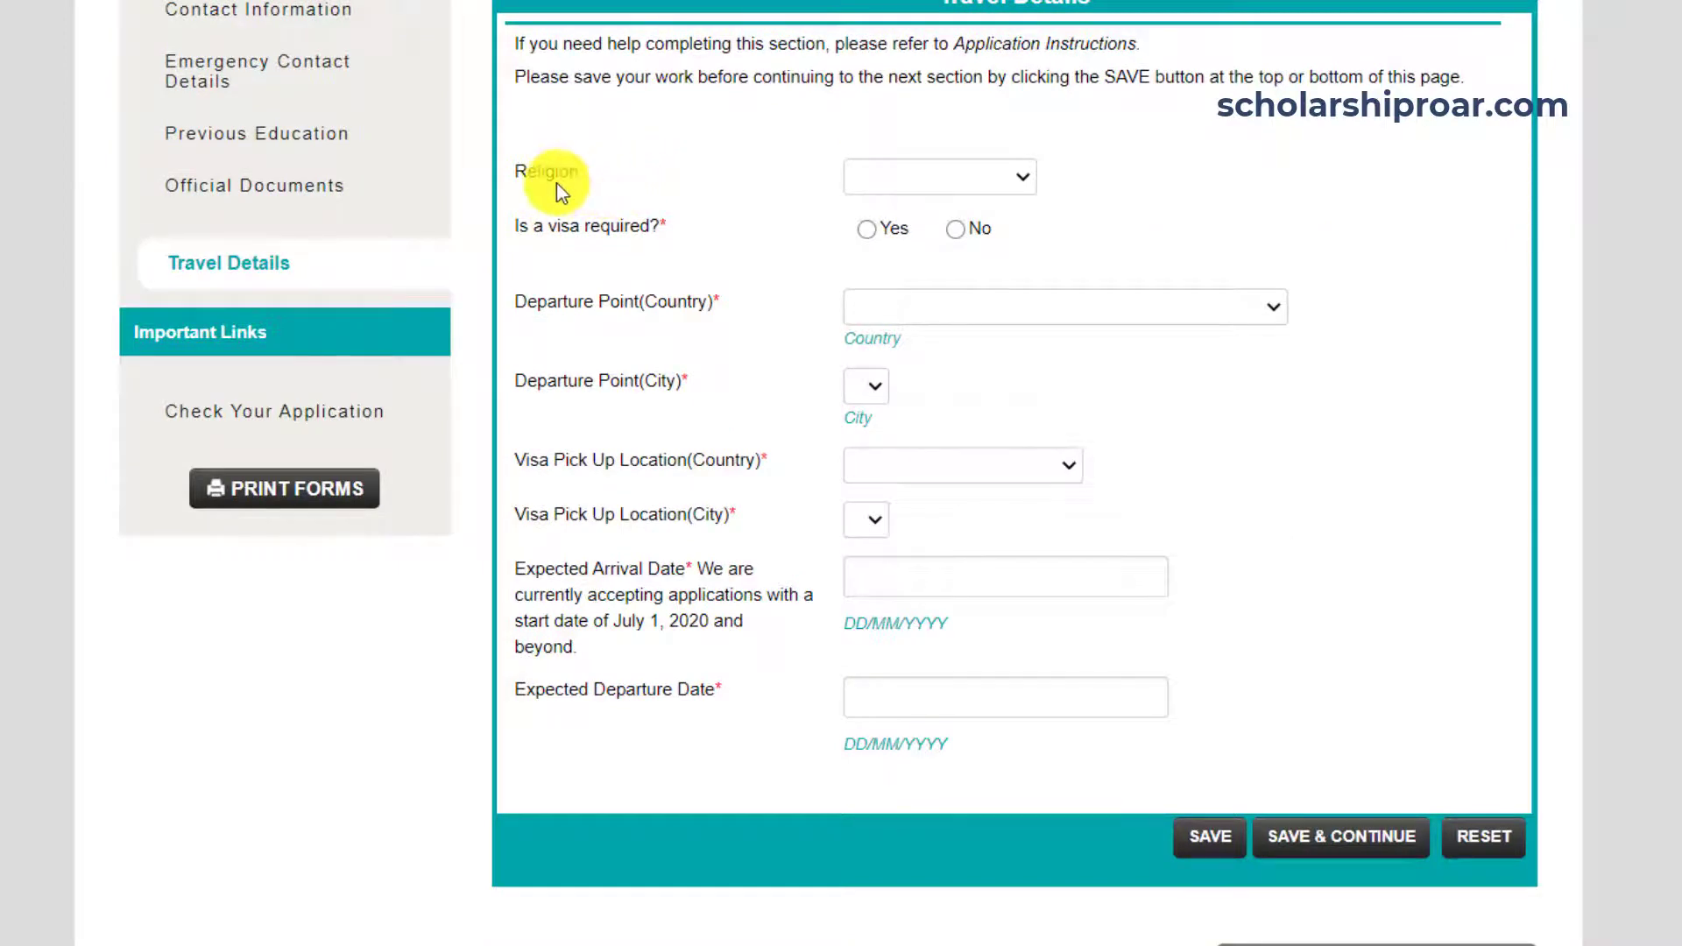
{"action": "left_click", "coordinate": [1027, 182]}
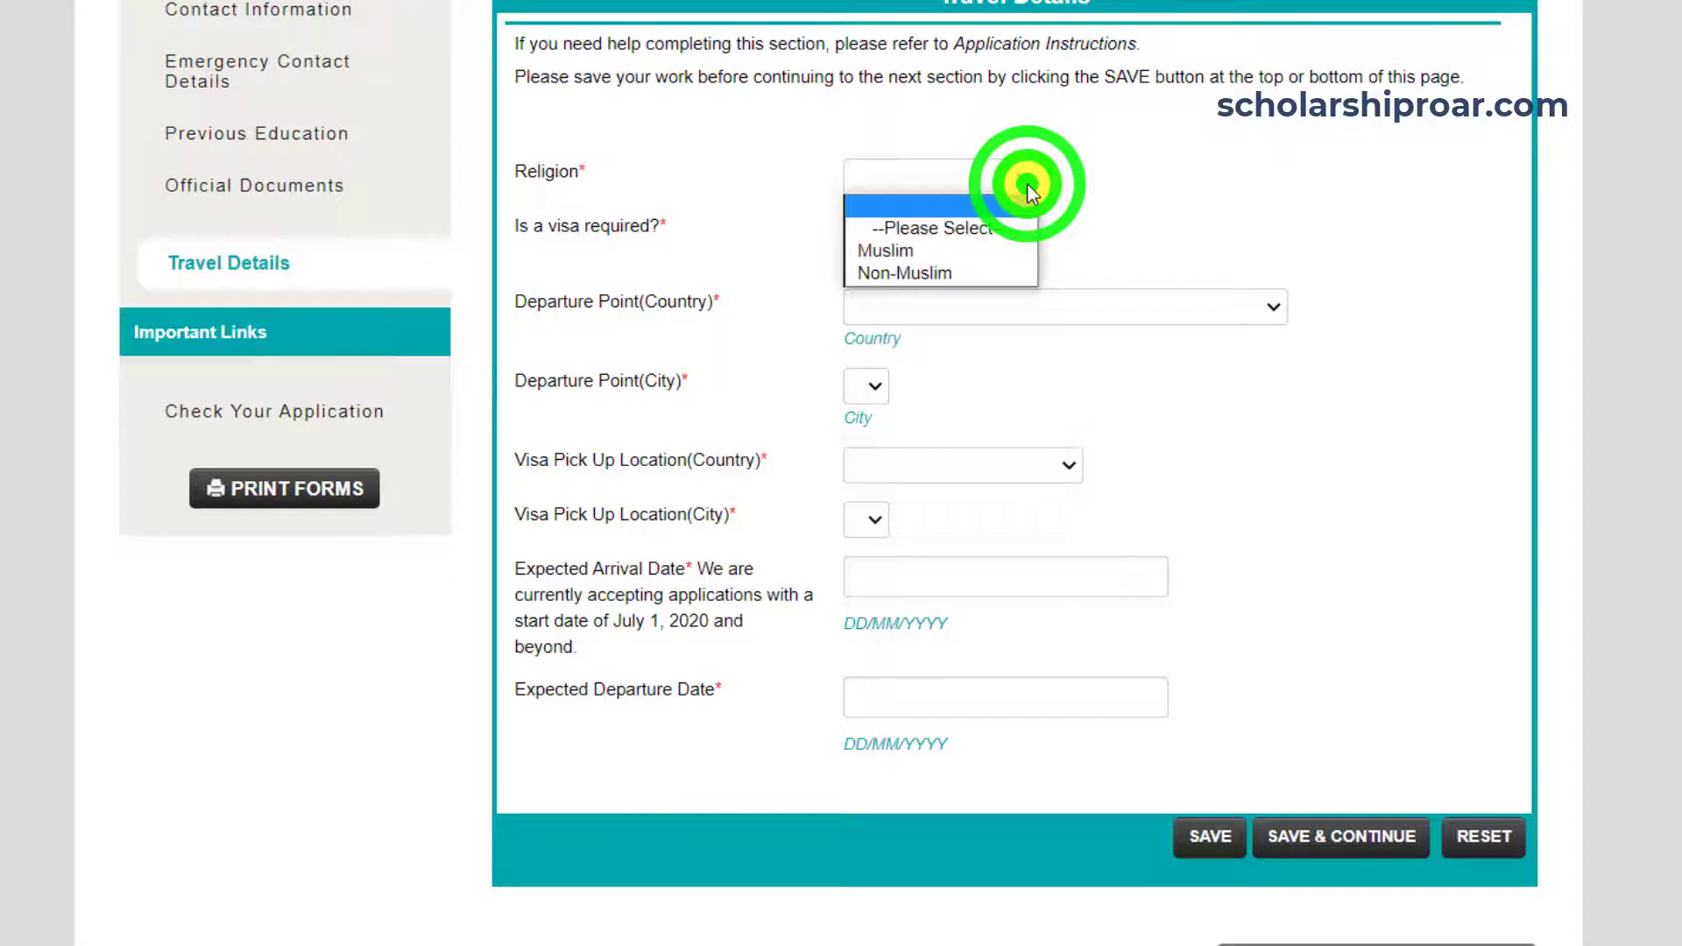
{"action": "left_click", "coordinate": [1027, 182]}
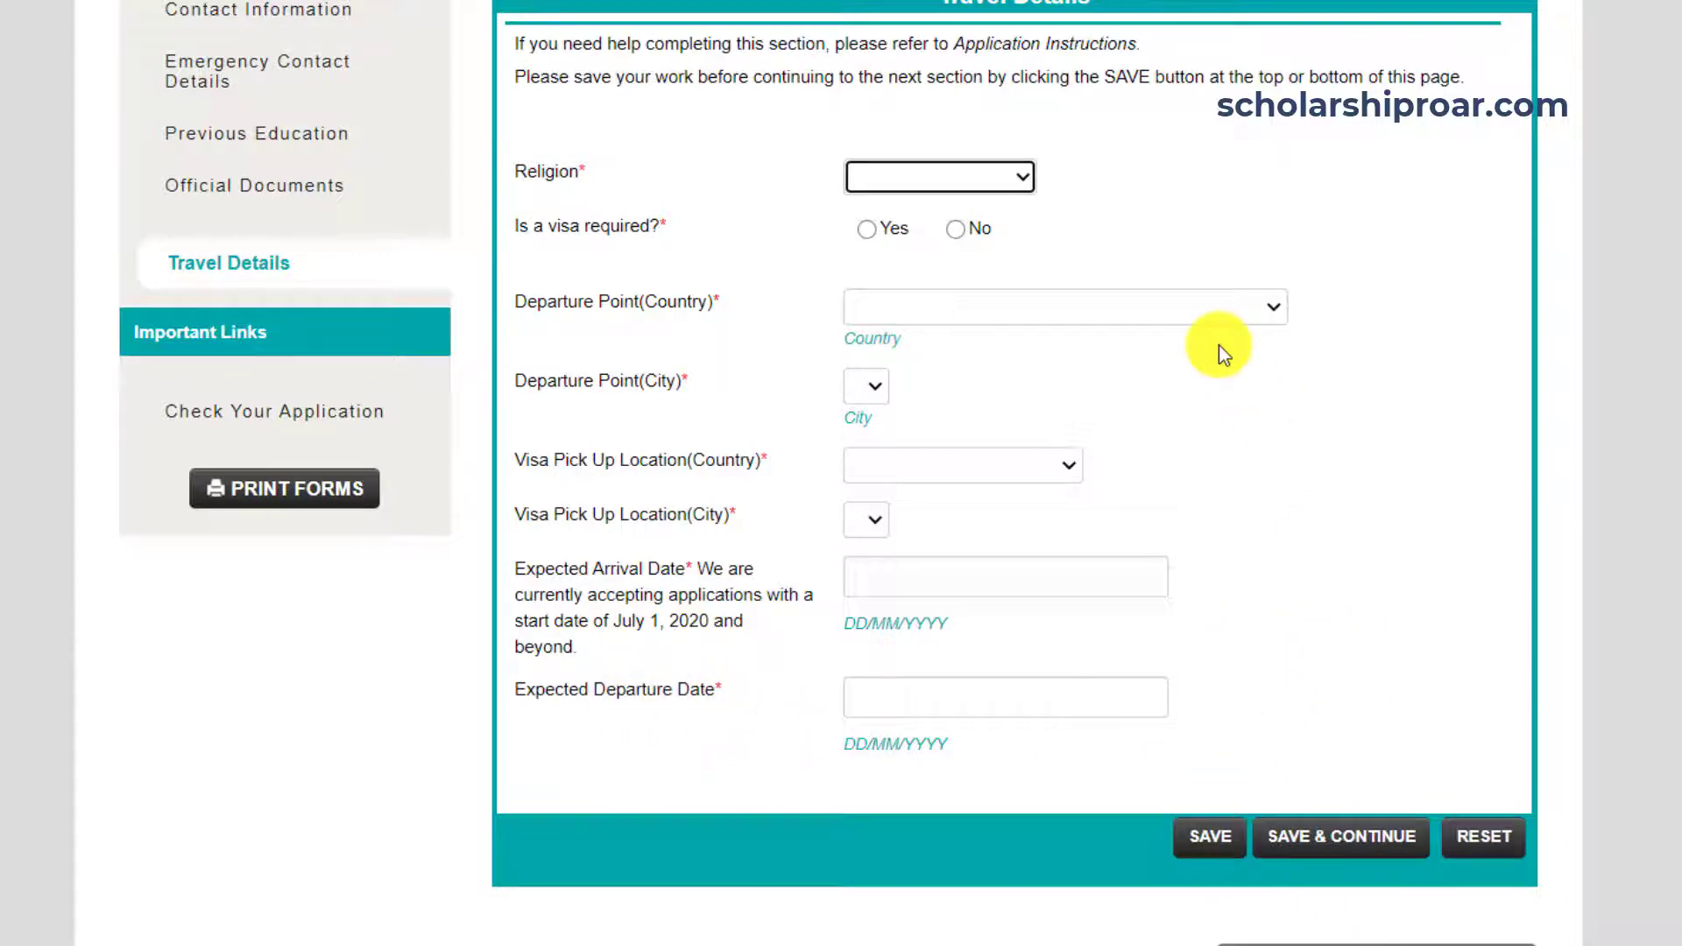
{"action": "scroll", "coordinate": [1217, 344], "scroll_direction": "up", "scroll_amount": 5}
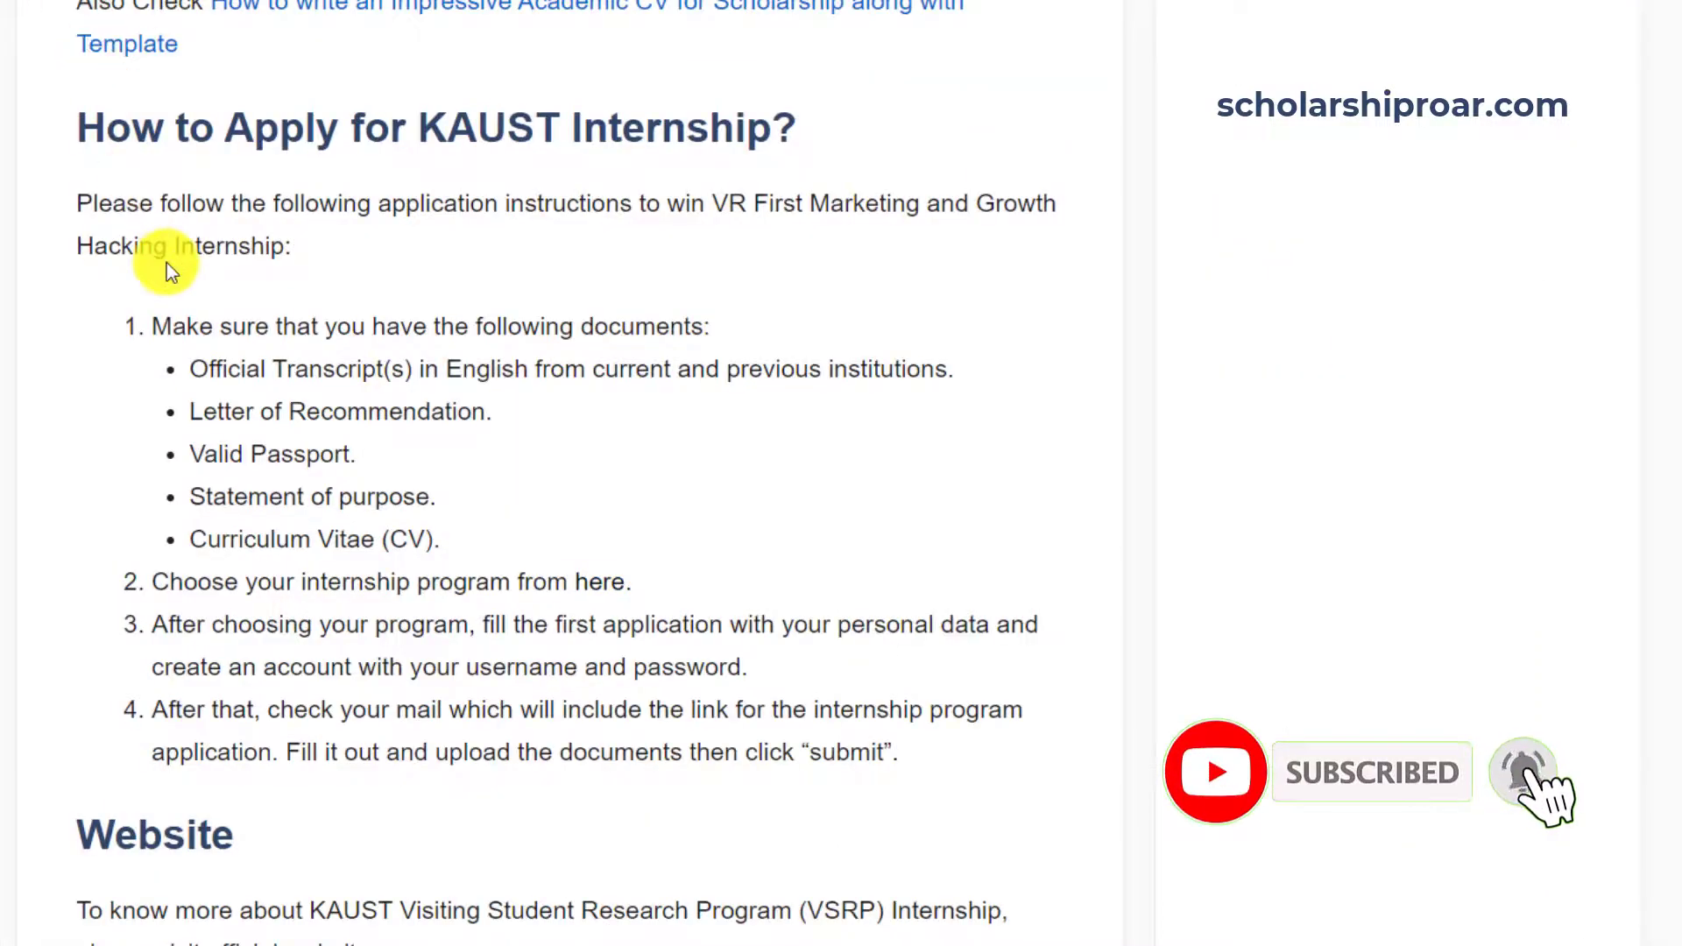
Step: Scroll back to the top of the KAUST internship article and go to the Scholarship Roar home page
{"action": "scroll", "coordinate": [170, 263], "scroll_direction": "up", "scroll_amount": 9}
{"action": "scroll", "coordinate": [175, 262], "scroll_direction": "up", "scroll_amount": 15}
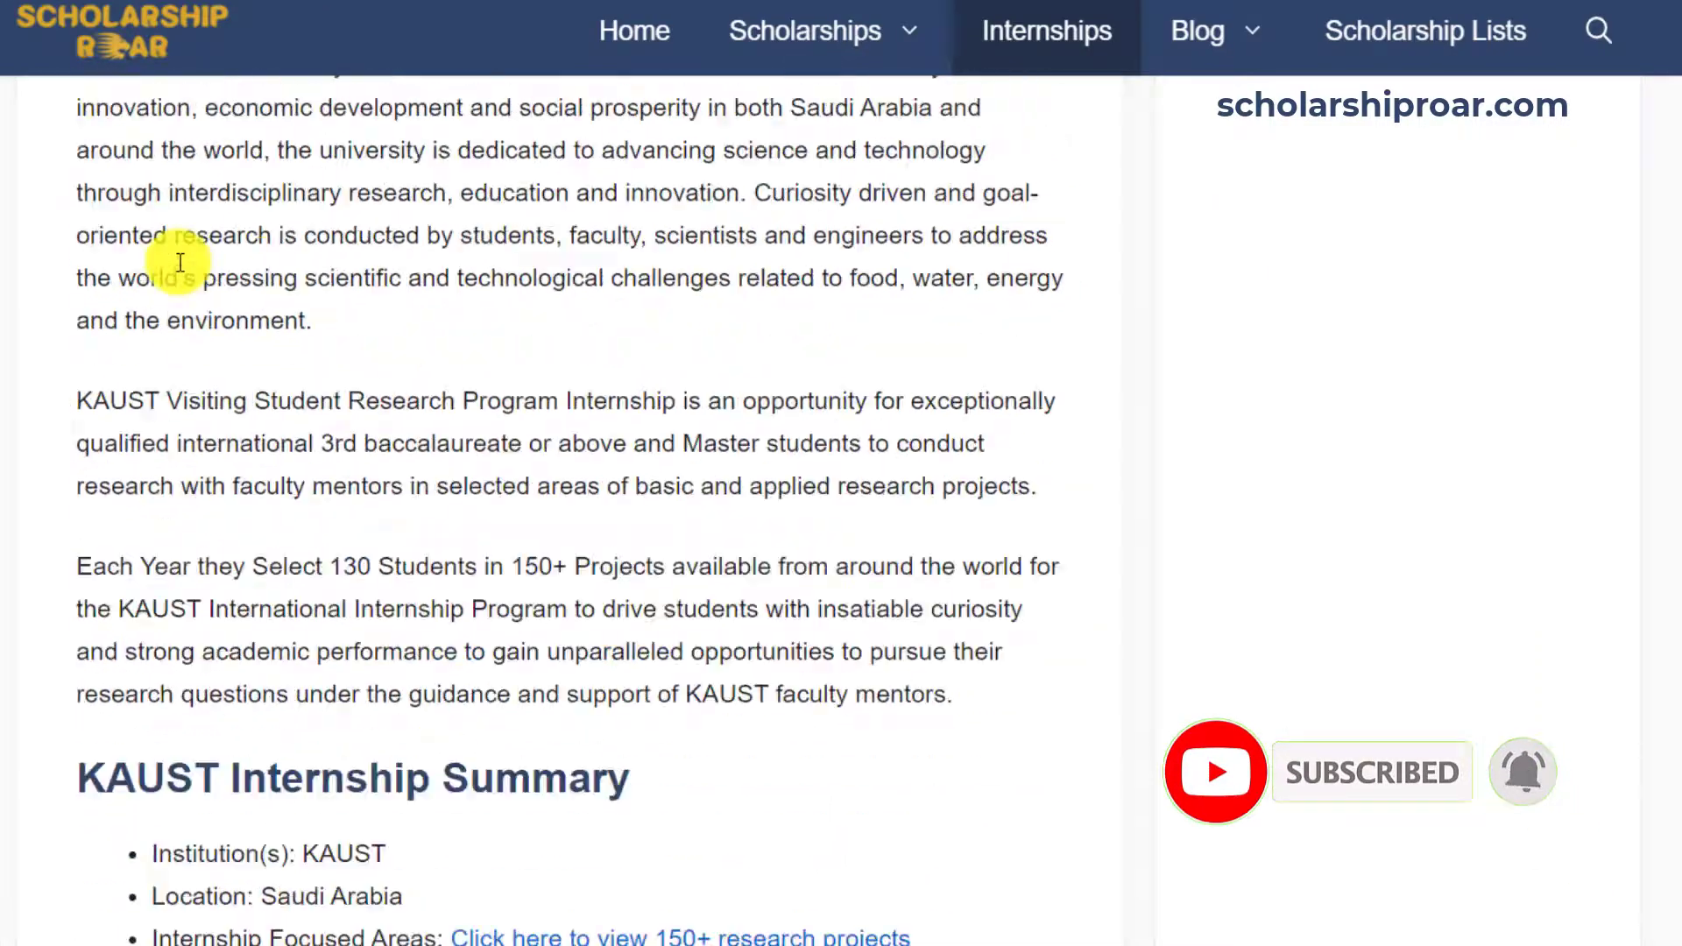
{"action": "scroll", "coordinate": [182, 262], "scroll_direction": "up", "scroll_amount": 5}
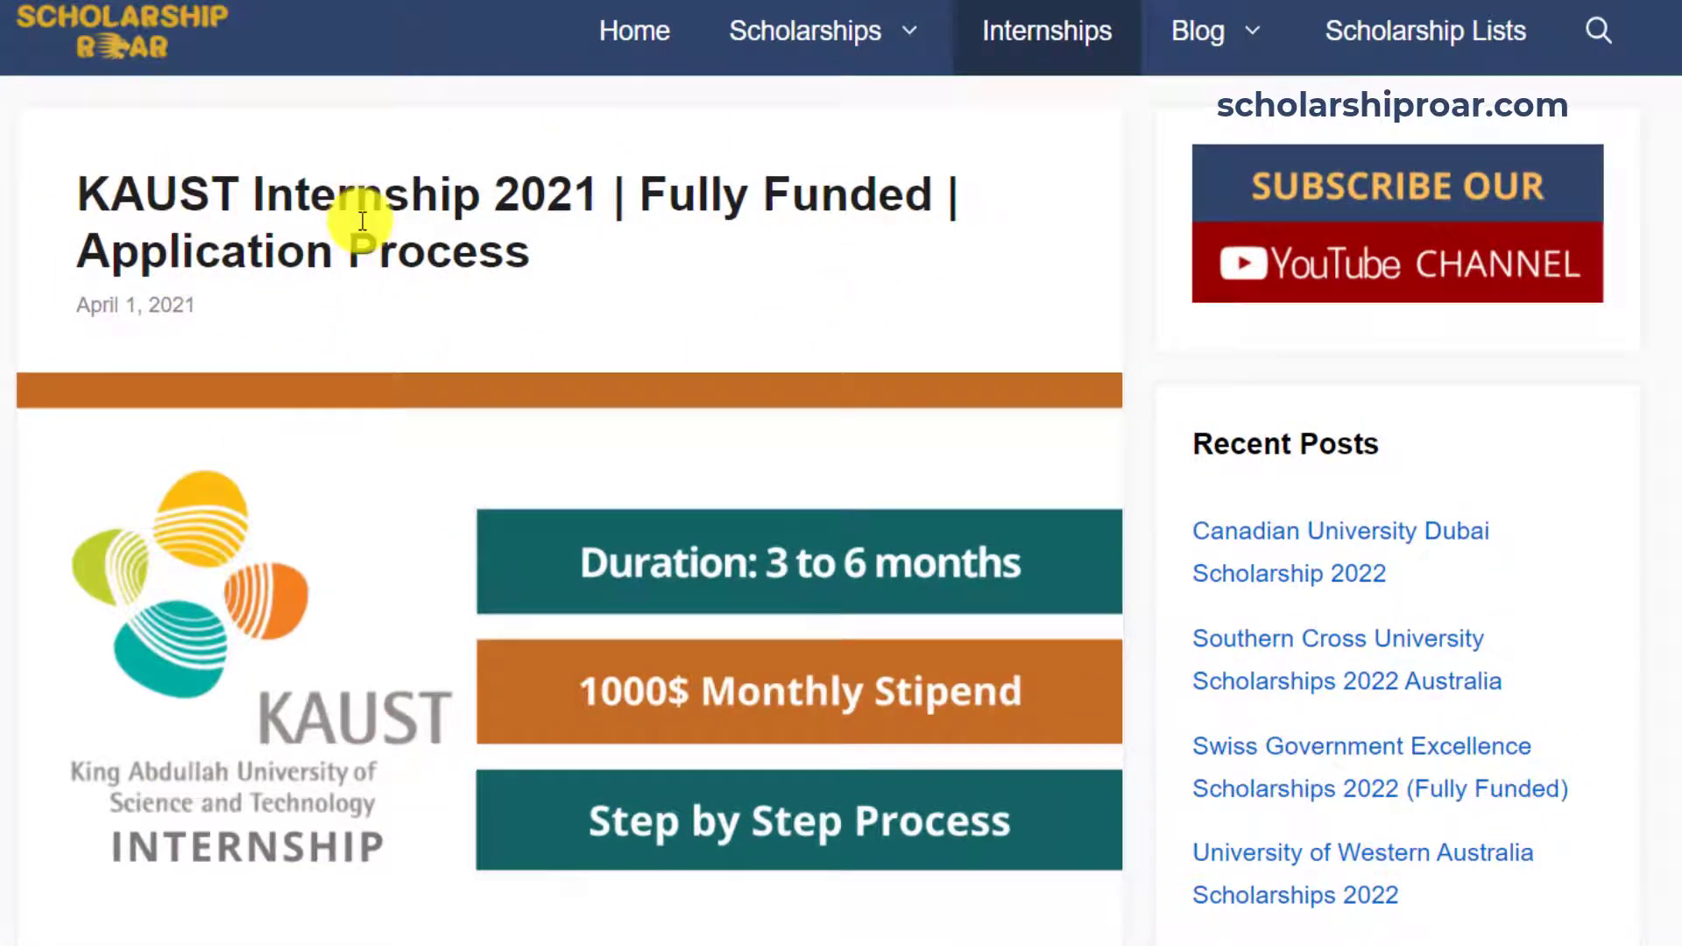
{"action": "left_click", "coordinate": [145, 58]}
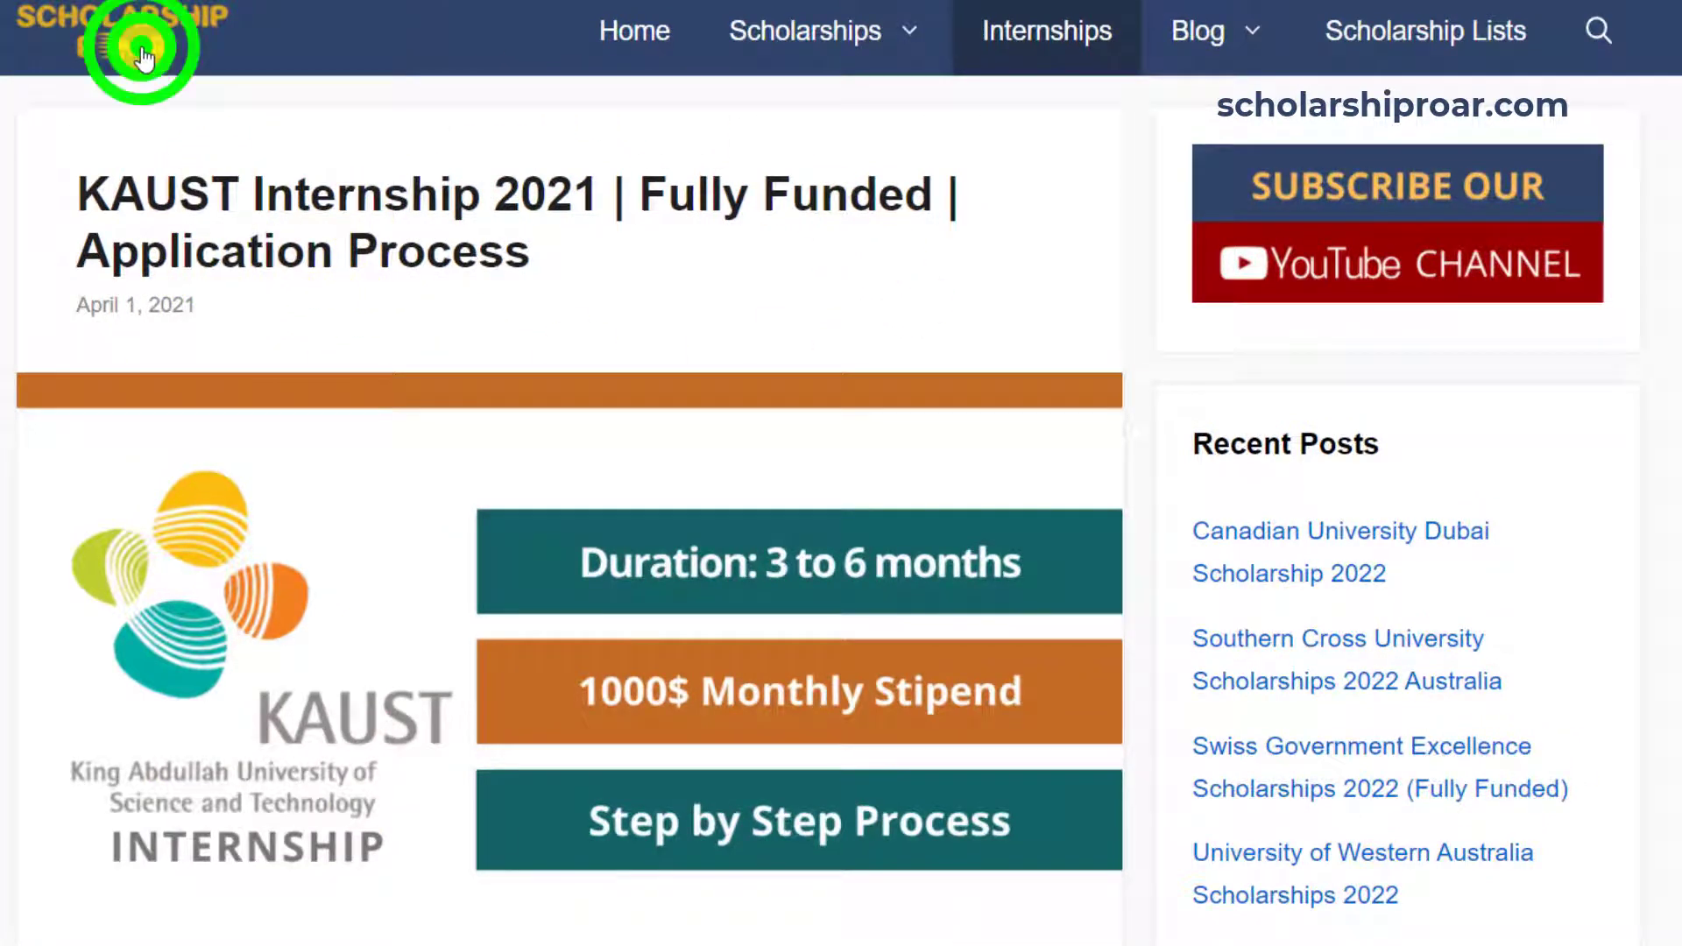